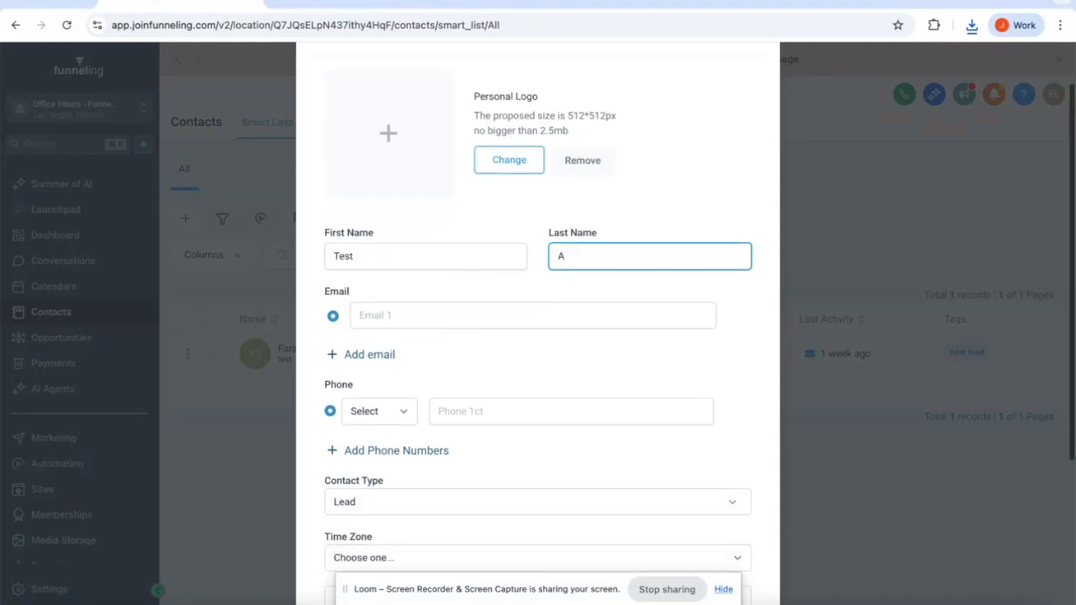
- Fill in the contact's e-mail in the new contact form and save the contact as a Lead
{"action": "type", "text": "test"}
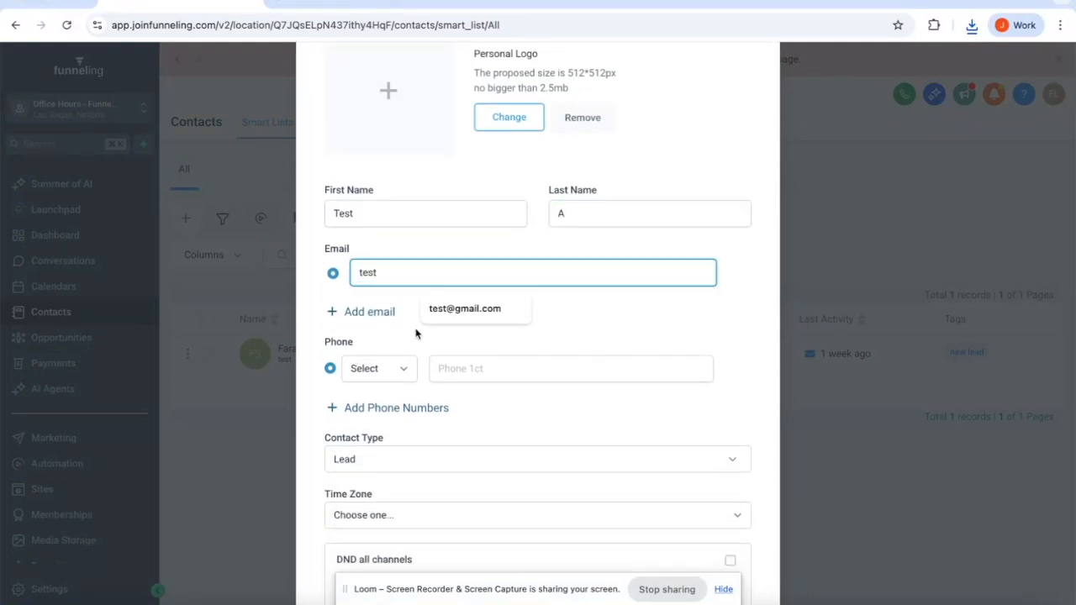
{"action": "left_click", "coordinate": [427, 311]}
{"action": "left_click_drag", "start_coordinate": [367, 348], "coordinate": [313, 345]}
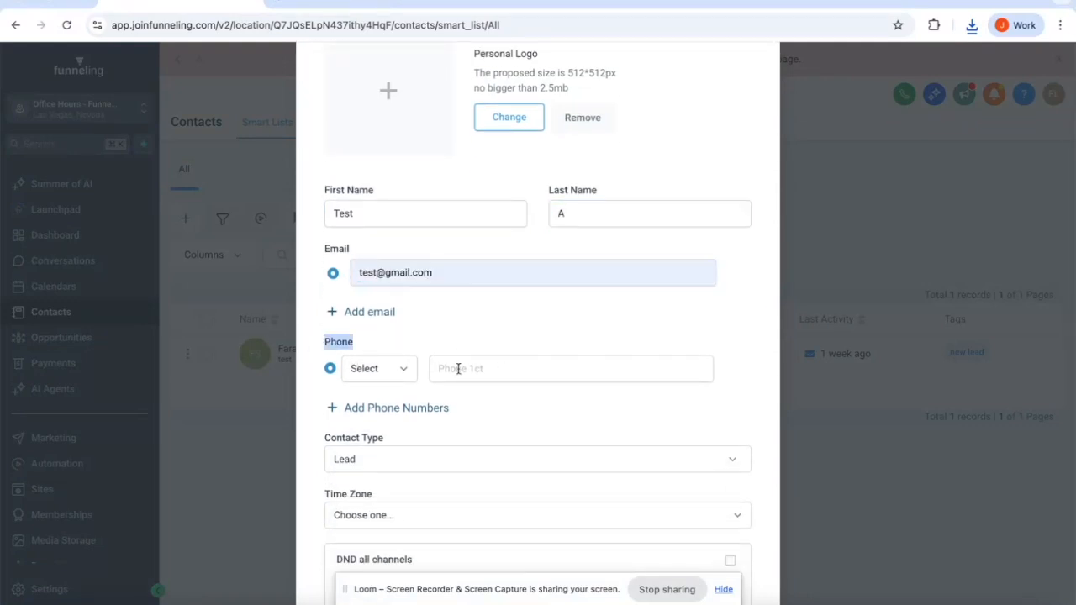
{"action": "scroll", "coordinate": [527, 367], "scroll_direction": "down", "scroll_amount": 3}
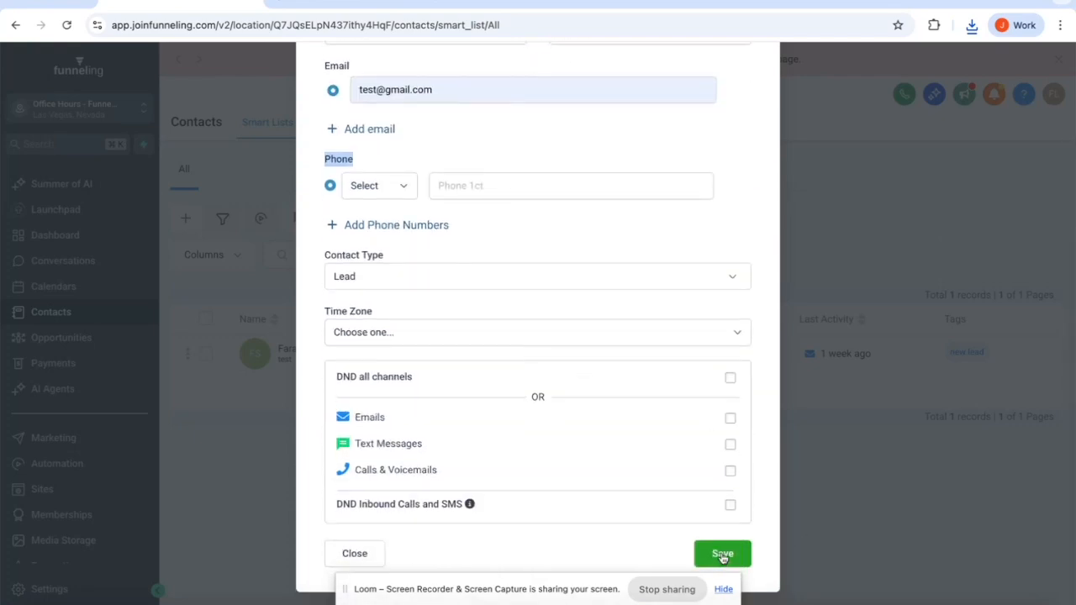
{"action": "left_click_drag", "start_coordinate": [431, 381], "coordinate": [320, 383]}
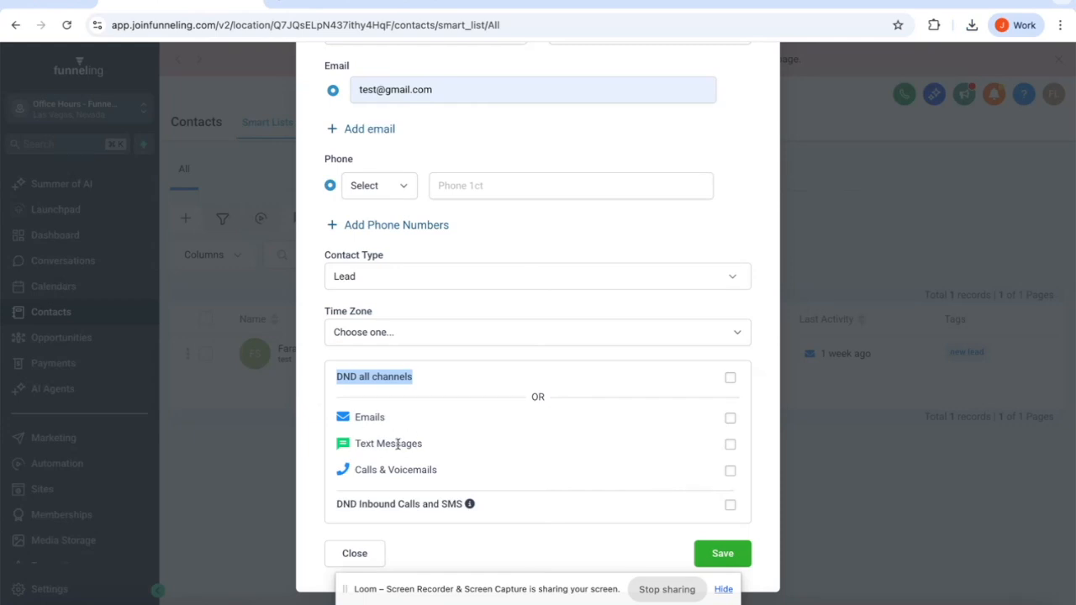
{"action": "left_click", "coordinate": [720, 555]}
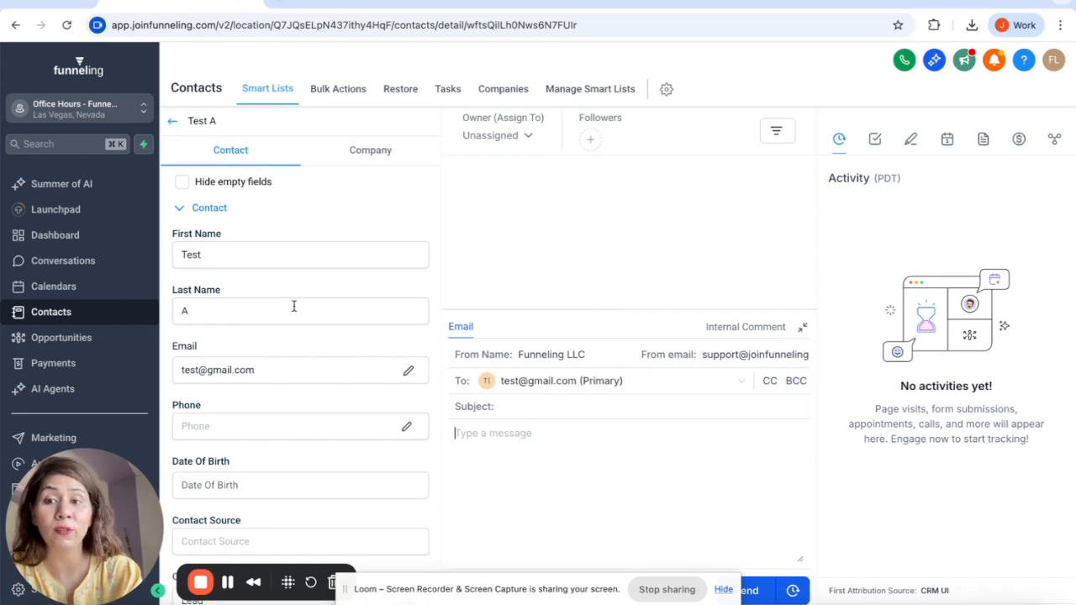
- Review the new contact's basic fields, then expand its General Info and Additional Info sections
{"action": "scroll", "coordinate": [240, 344], "scroll_direction": "down", "scroll_amount": 5}
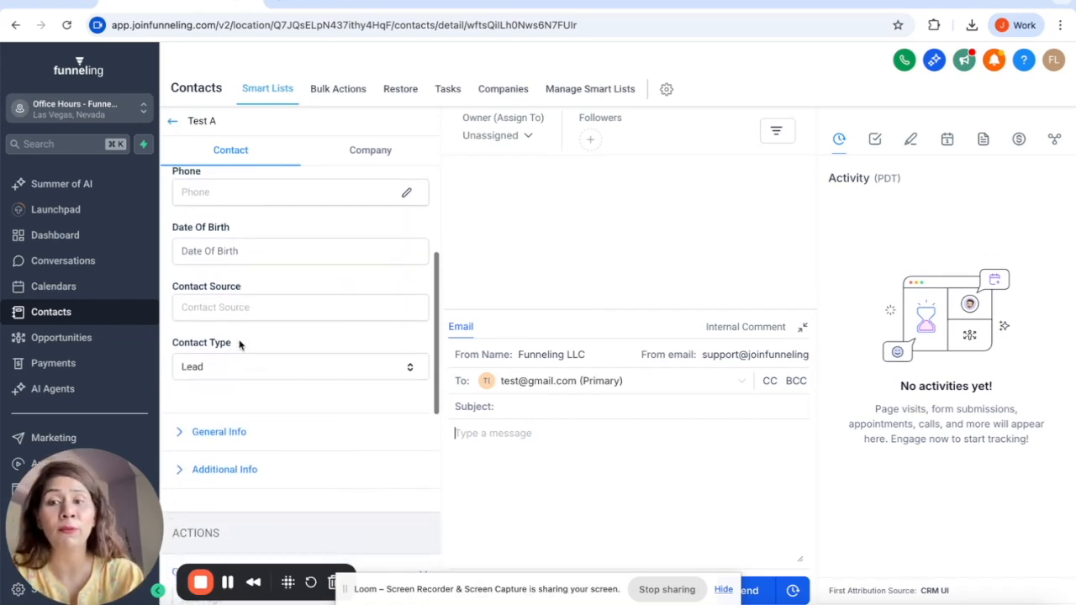
{"action": "scroll", "coordinate": [240, 344], "scroll_direction": "down", "scroll_amount": 3}
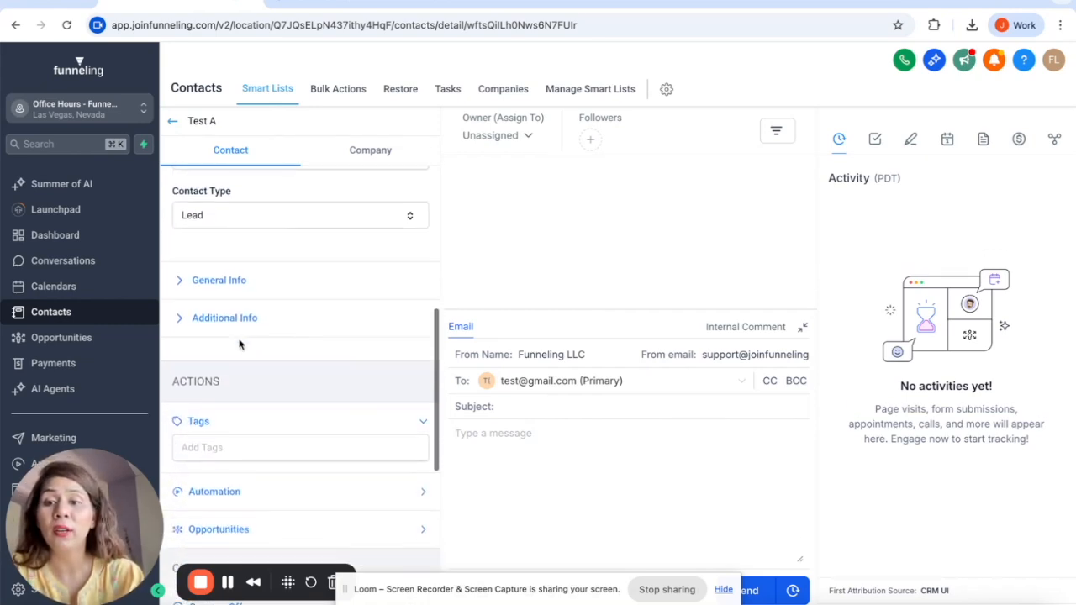
{"action": "left_click", "coordinate": [182, 281]}
{"action": "scroll", "coordinate": [348, 387], "scroll_direction": "down", "scroll_amount": 5}
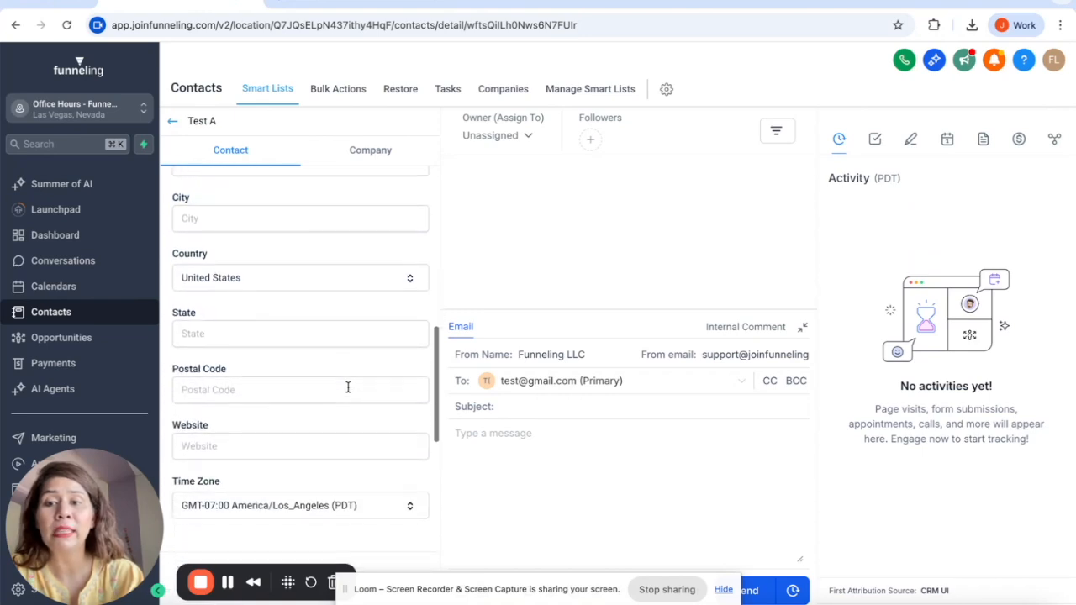
{"action": "scroll", "coordinate": [348, 391], "scroll_direction": "down", "scroll_amount": 5}
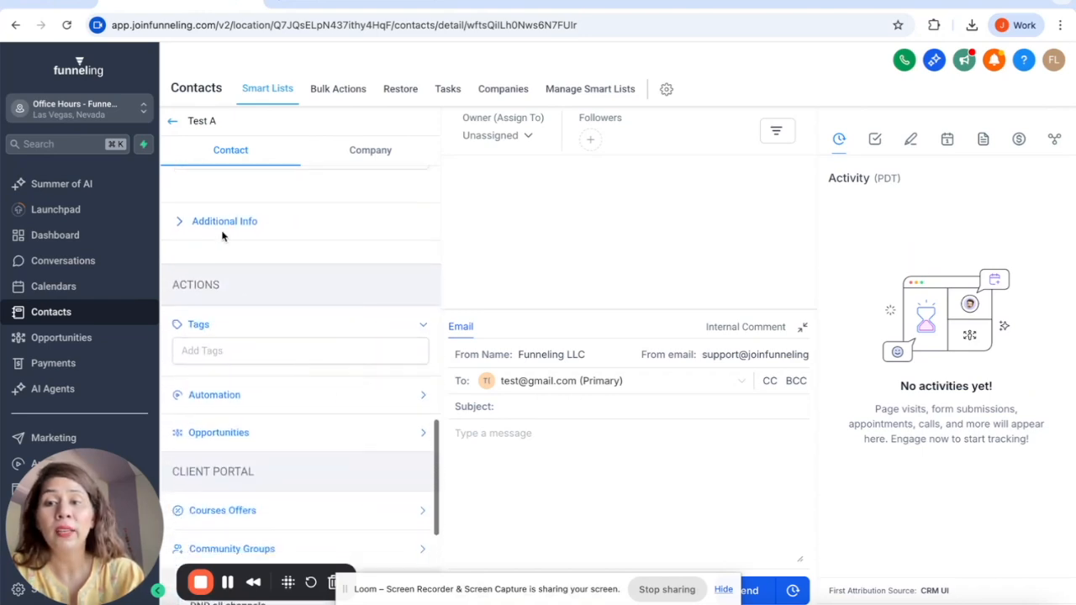
{"action": "left_click", "coordinate": [216, 224]}
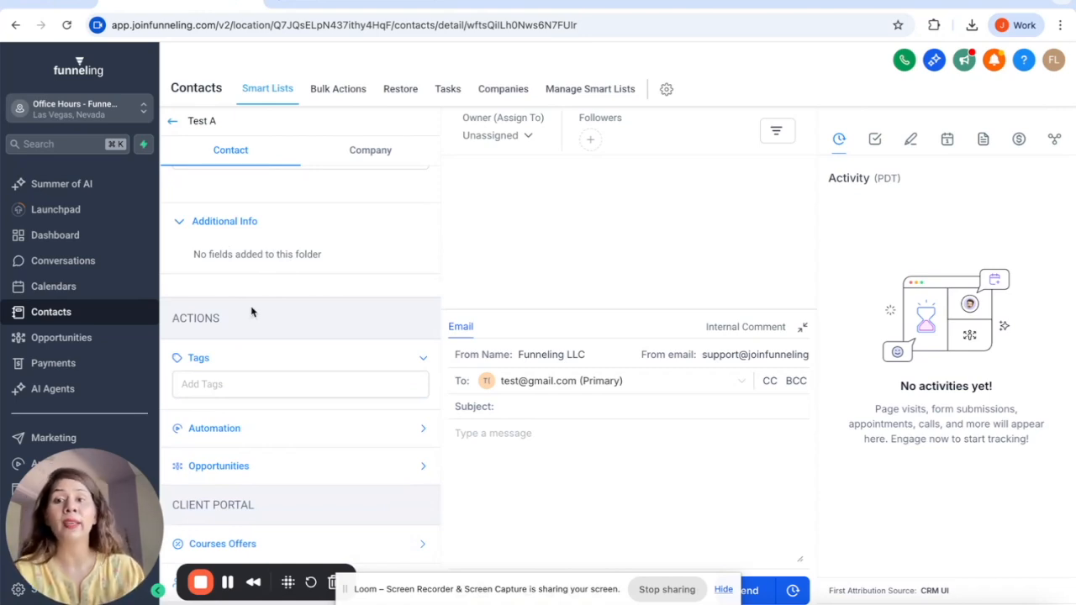
- Examine the contact's available tags and expand its Automation and Opportunities sections
{"action": "scroll", "coordinate": [346, 385], "scroll_direction": "down", "scroll_amount": 3}
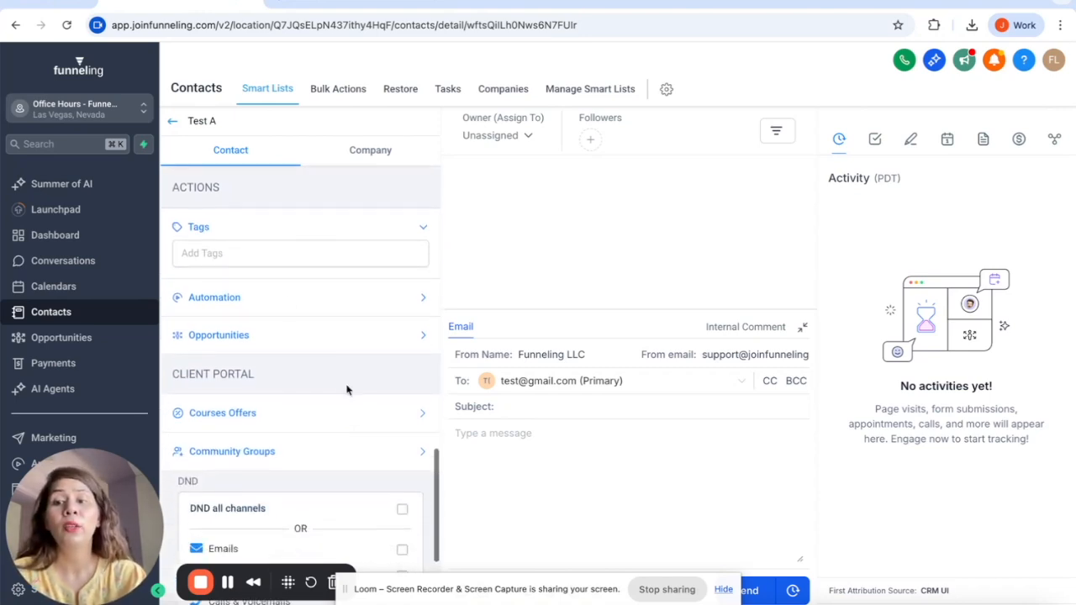
{"action": "left_click", "coordinate": [202, 253]}
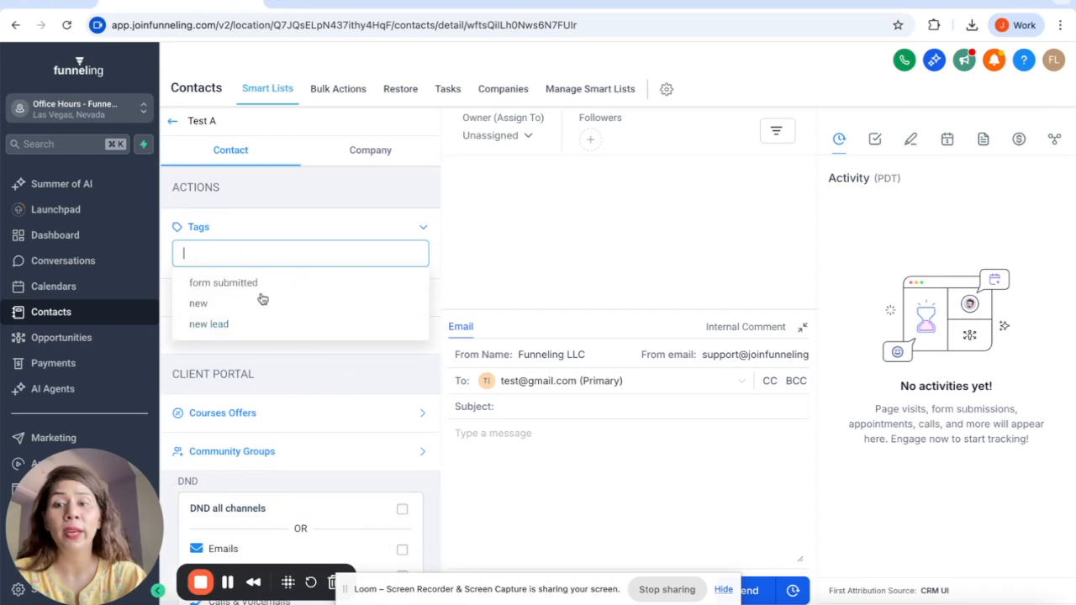
{"action": "left_click", "coordinate": [288, 226]}
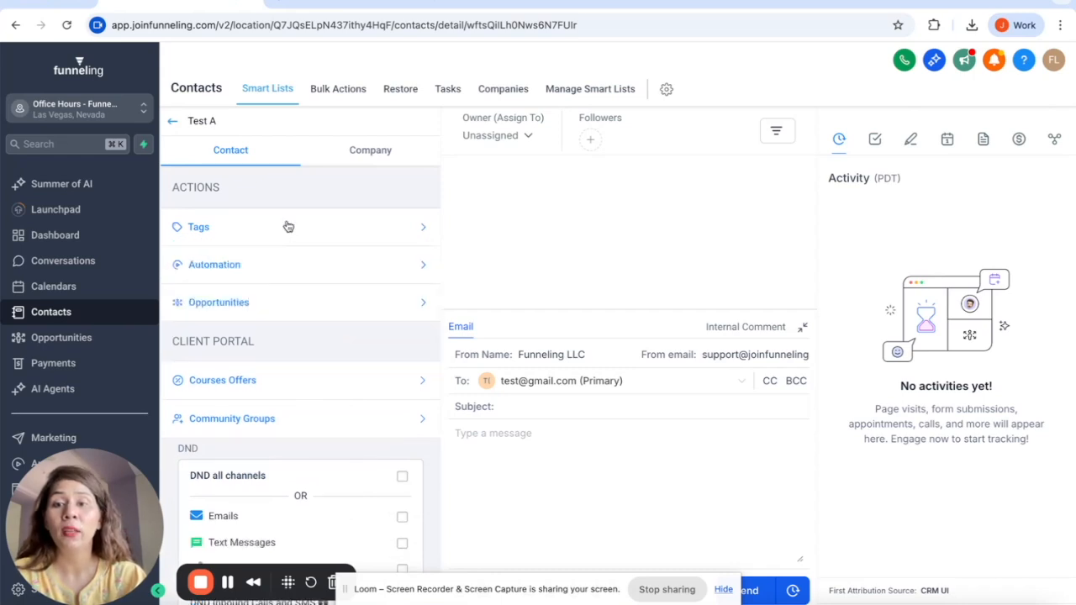
{"action": "left_click", "coordinate": [250, 269]}
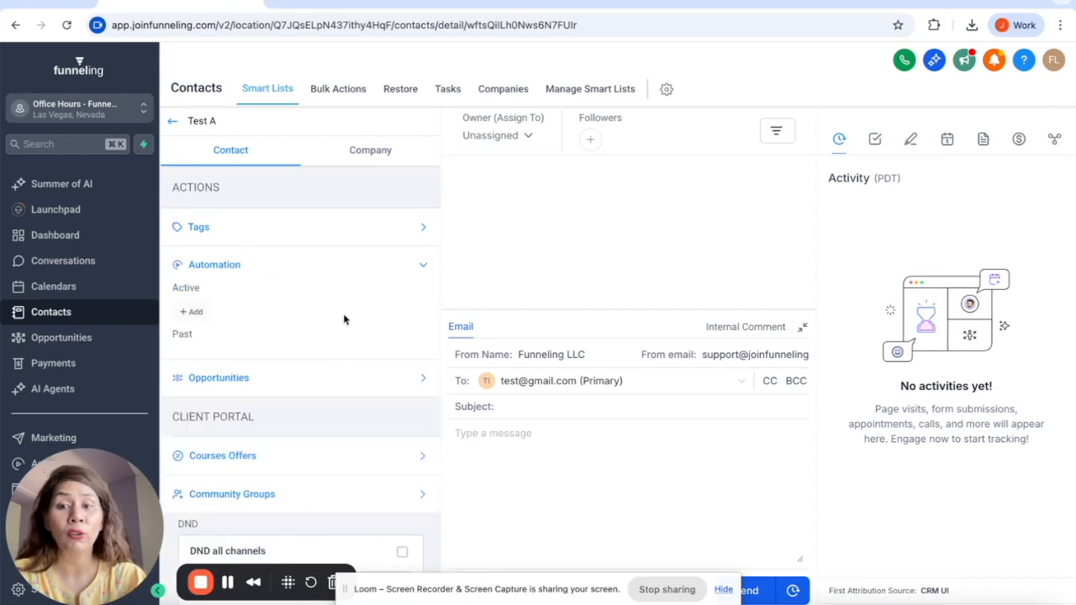
{"action": "left_click", "coordinate": [260, 227]}
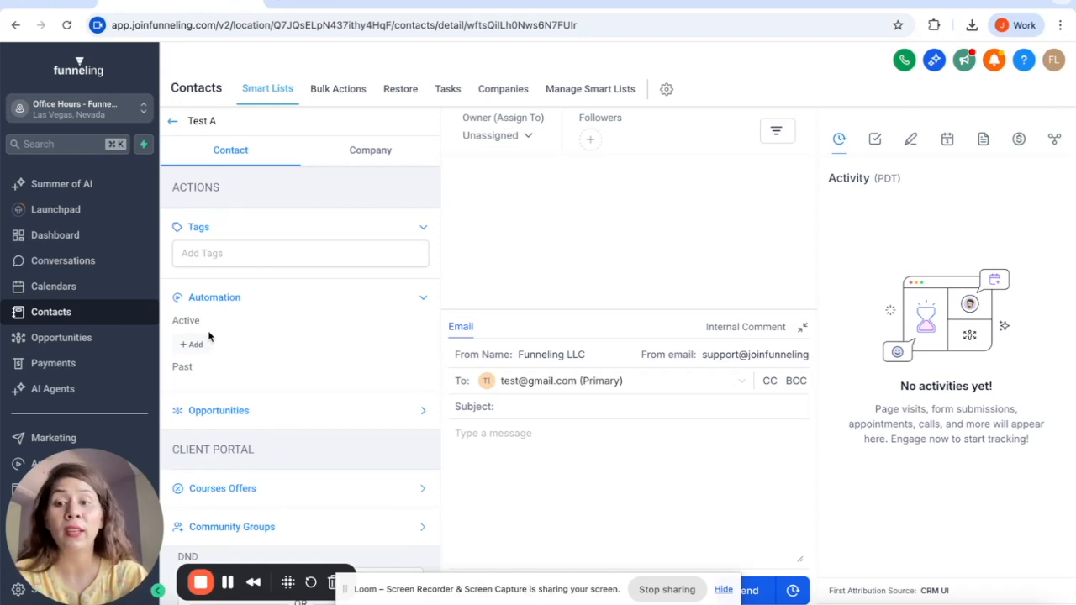
{"action": "scroll", "coordinate": [206, 328], "scroll_direction": "down", "scroll_amount": 1}
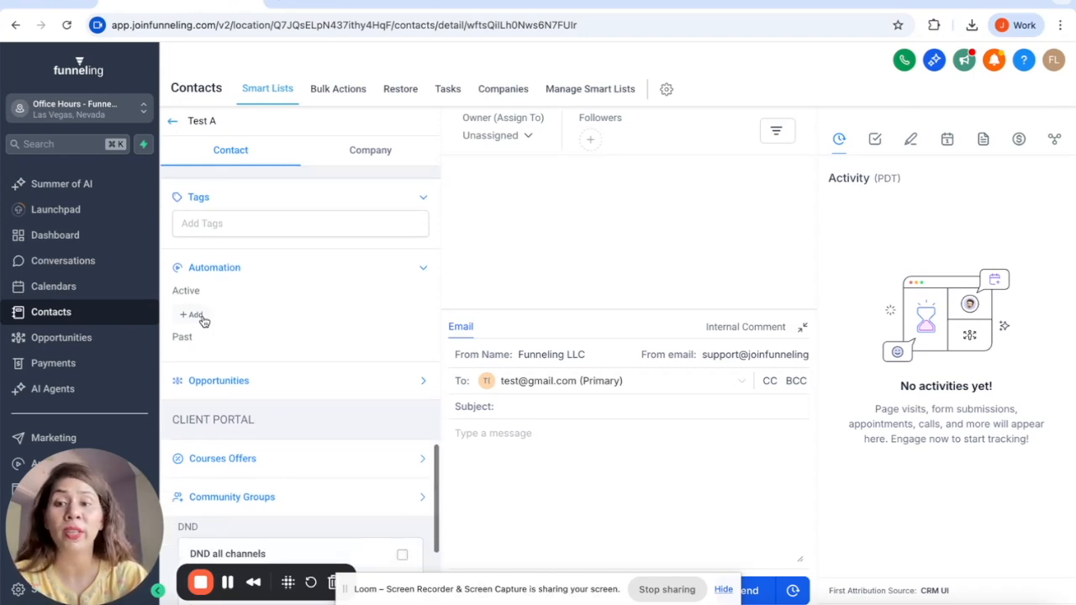
{"action": "left_click", "coordinate": [228, 380]}
{"action": "scroll", "coordinate": [228, 382], "scroll_direction": "down", "scroll_amount": 3}
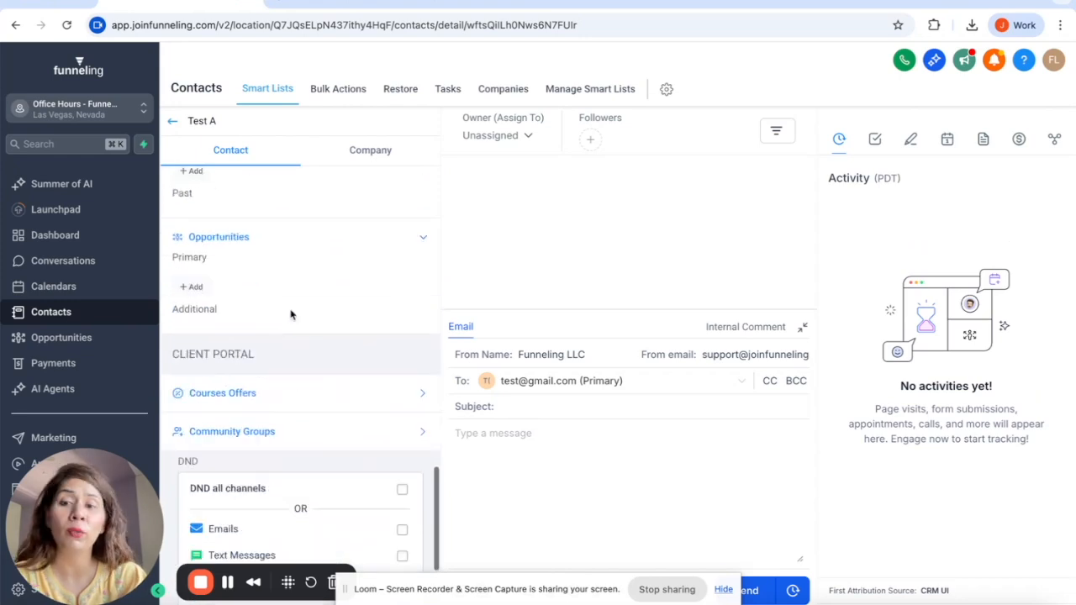
- Examine the contact's Courses Offers, DND settings and creation source, along with its activity history
{"action": "left_click", "coordinate": [304, 401]}
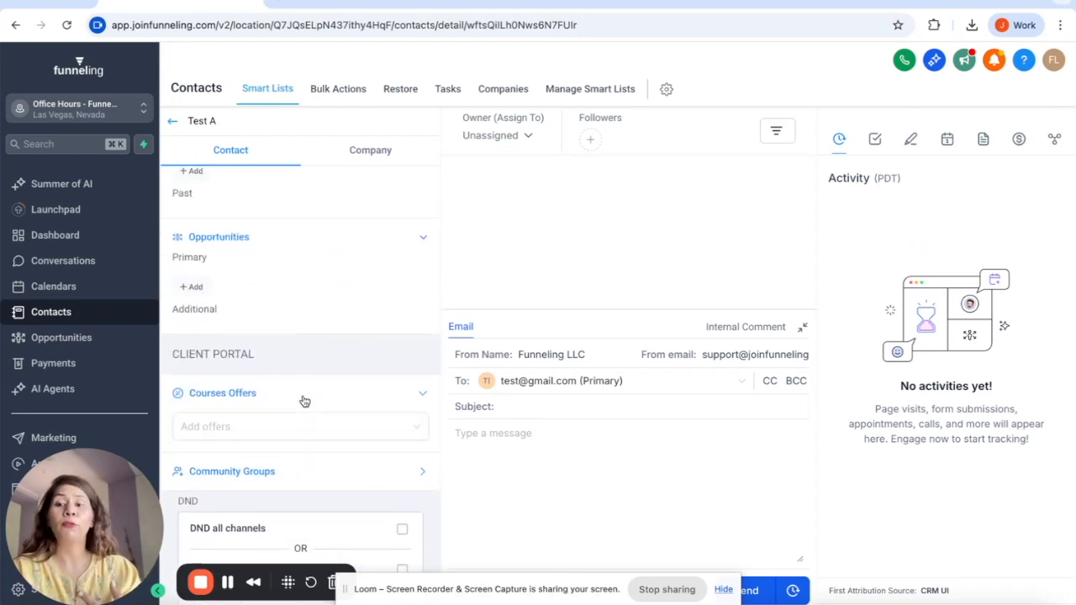
{"action": "scroll", "coordinate": [304, 401], "scroll_direction": "down", "scroll_amount": 3}
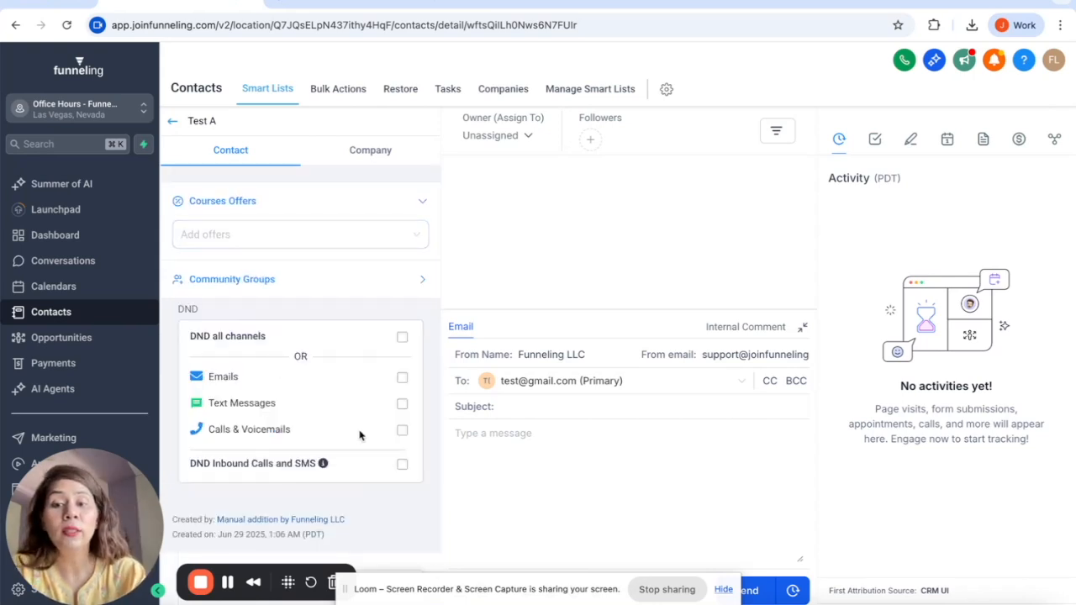
{"action": "triple_click", "coordinate": [196, 523]}
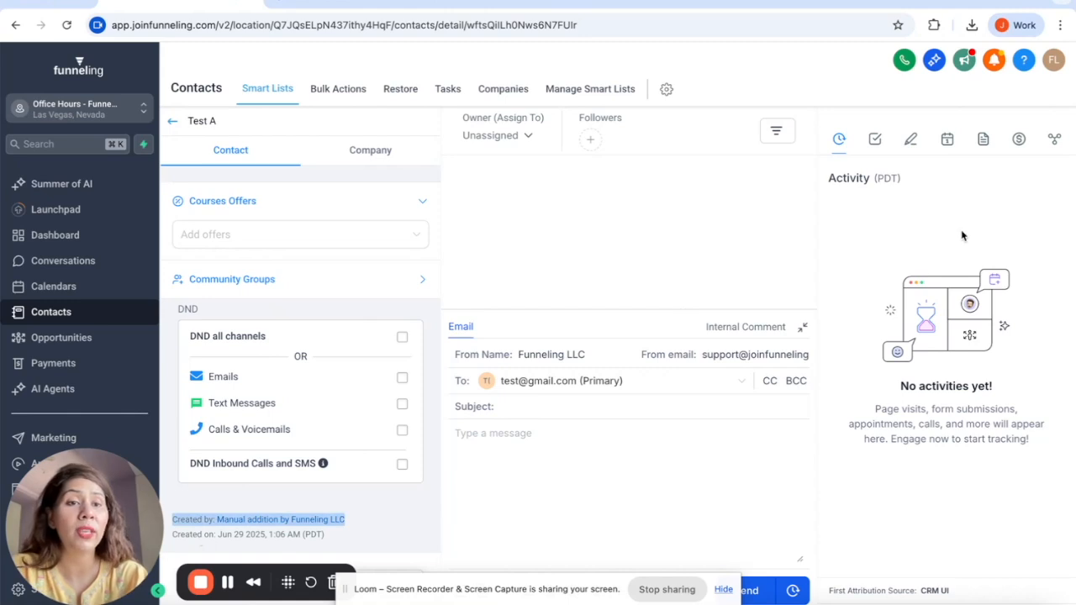
{"action": "left_click", "coordinate": [839, 140]}
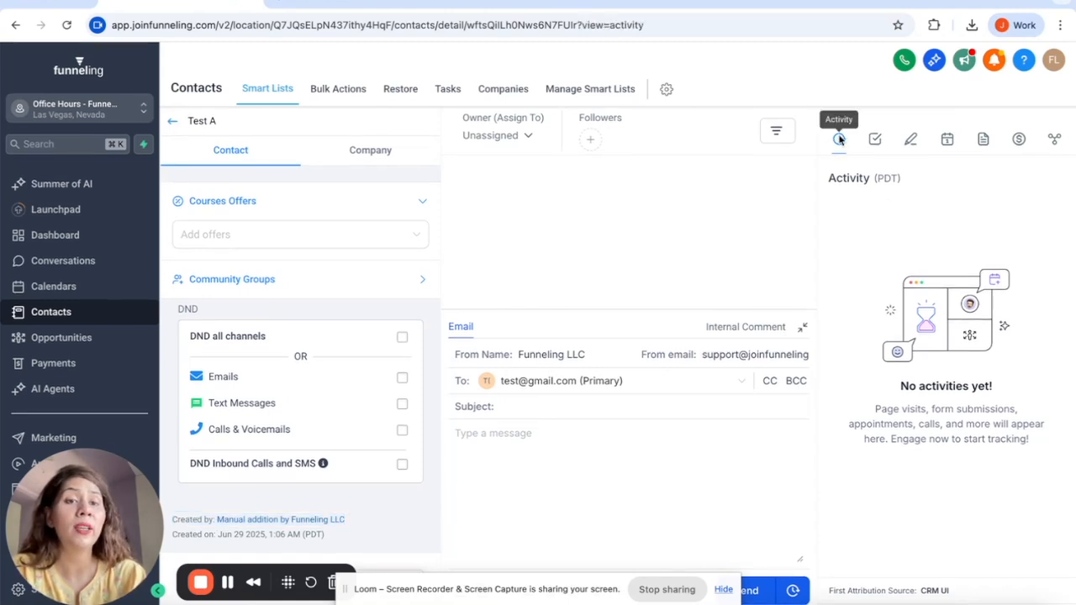
{"action": "double_click", "coordinate": [864, 178]}
- Start a new task for the contact titled "Send a contract" with the description "xyz"
{"action": "left_click", "coordinate": [874, 140]}
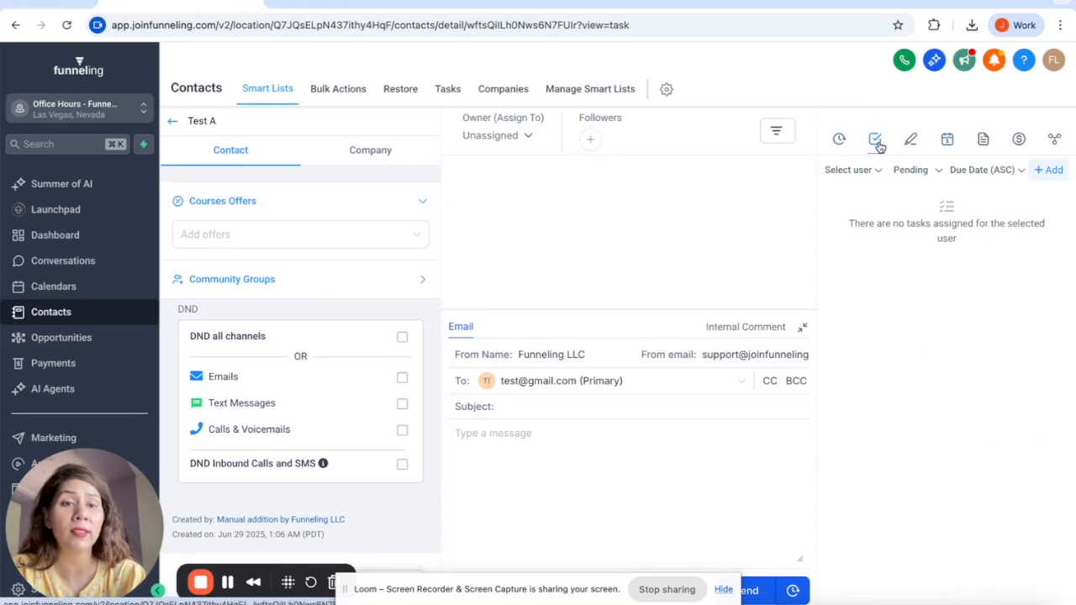
{"action": "left_click", "coordinate": [1061, 171]}
{"action": "left_click", "coordinate": [501, 179]}
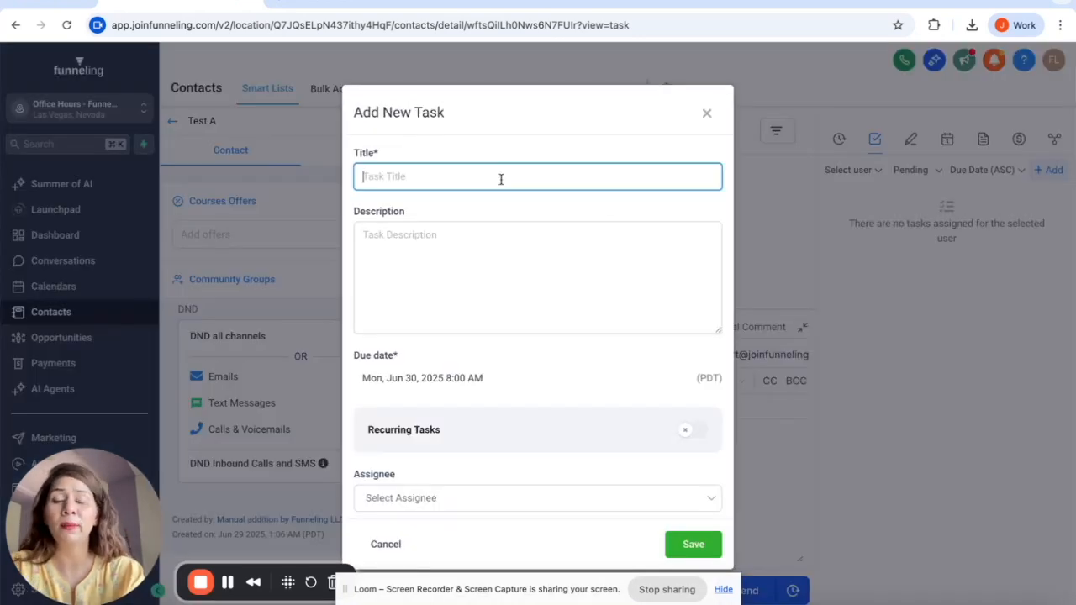
{"action": "type", "text": "Send a contract"}
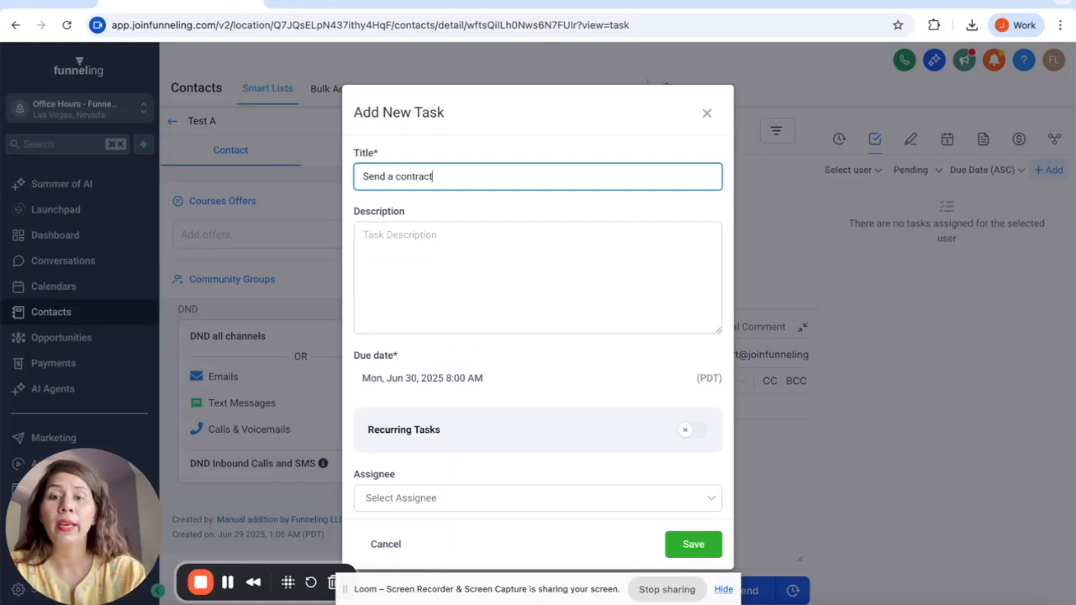
{"action": "left_click", "coordinate": [476, 249]}
{"action": "type", "text": "xy"}
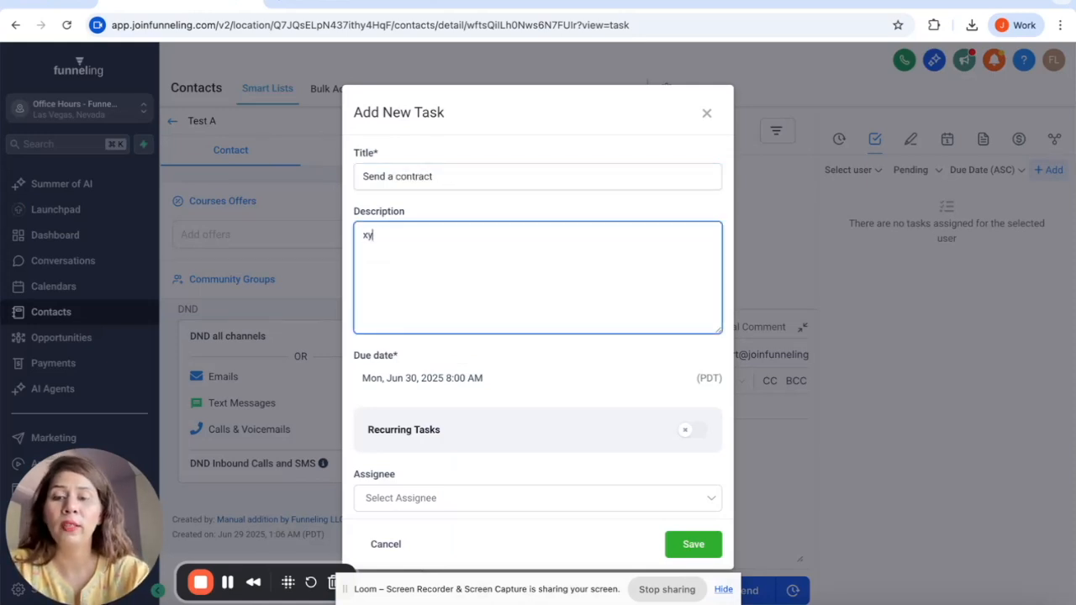
{"action": "type", "text": "z"}
- Set the new task's due date to July 1, 2025 at 8:00 AM
{"action": "scroll", "coordinate": [441, 287], "scroll_direction": "down", "scroll_amount": 1}
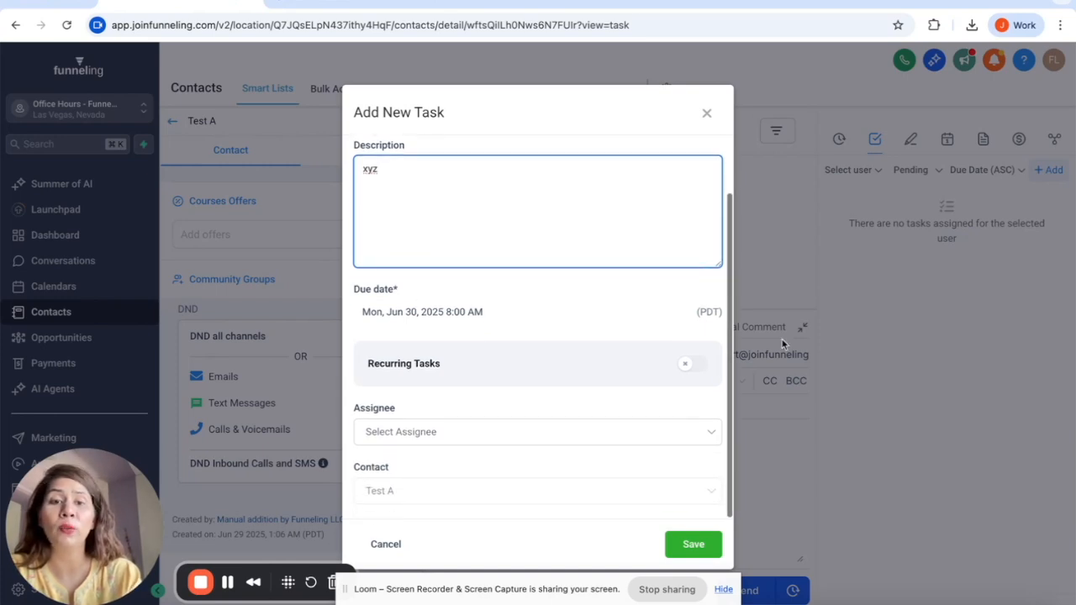
{"action": "left_click", "coordinate": [443, 313]}
{"action": "scroll", "coordinate": [444, 313], "scroll_direction": "down", "scroll_amount": 2}
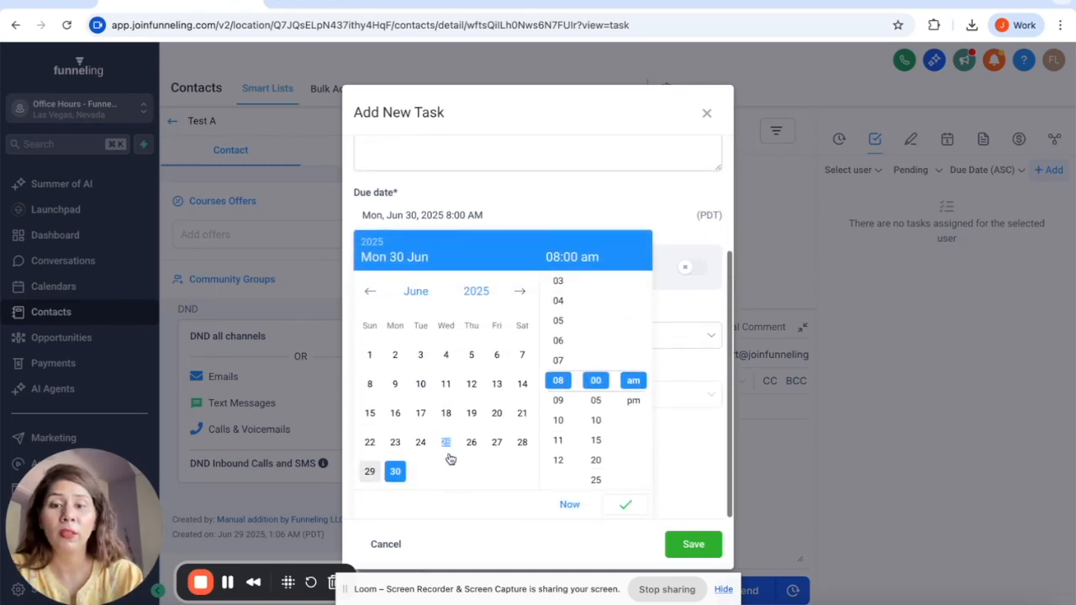
{"action": "left_click", "coordinate": [520, 292]}
{"action": "left_click", "coordinate": [420, 355]}
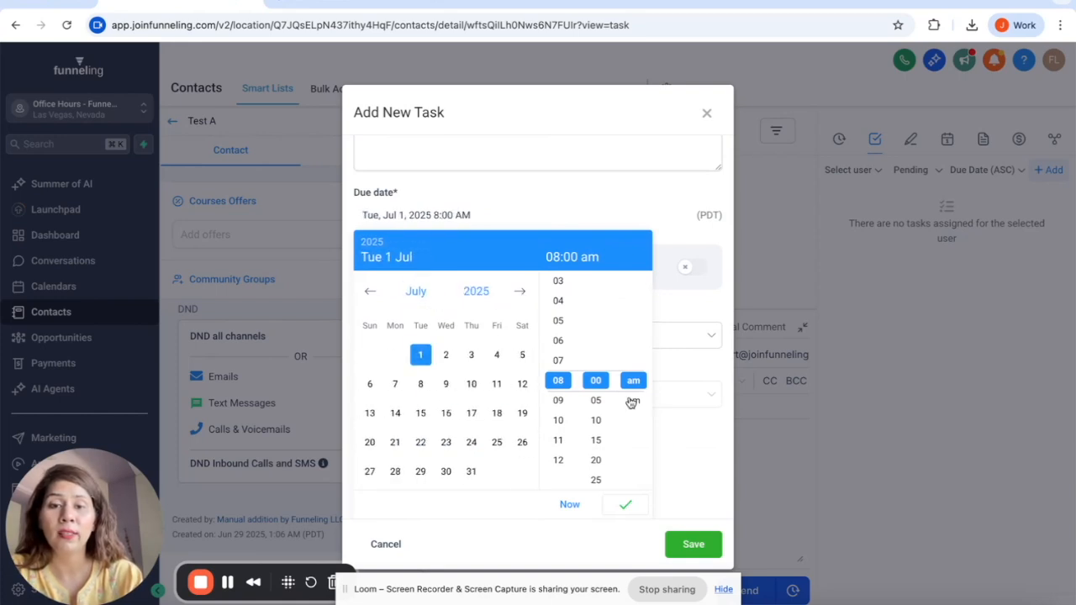
{"action": "left_click", "coordinate": [623, 504]}
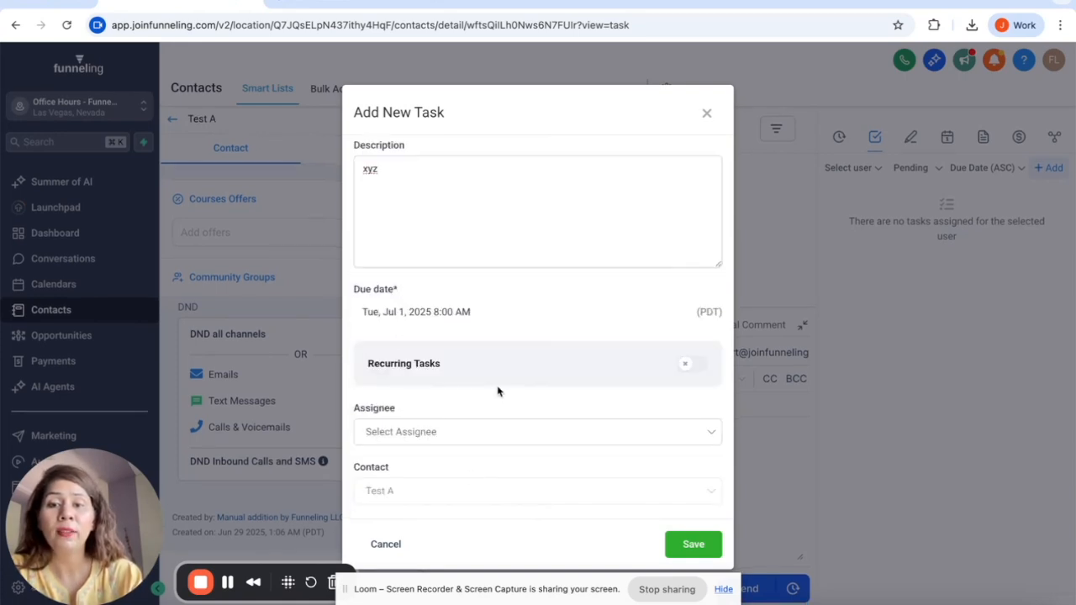
- Assign the task to the available team member and save it
{"action": "left_click", "coordinate": [398, 431]}
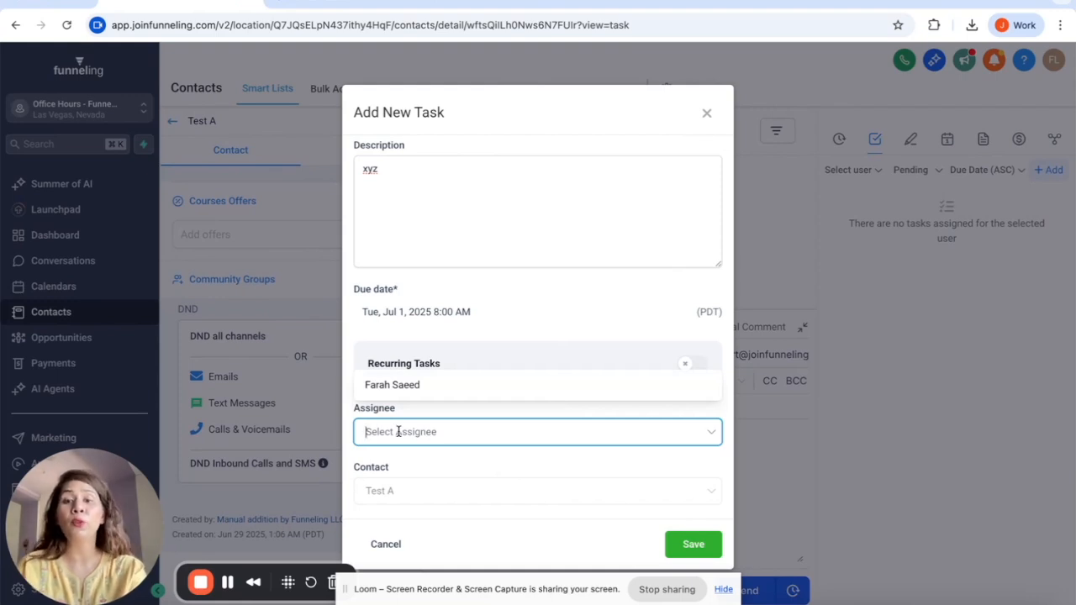
{"action": "left_click", "coordinate": [427, 383]}
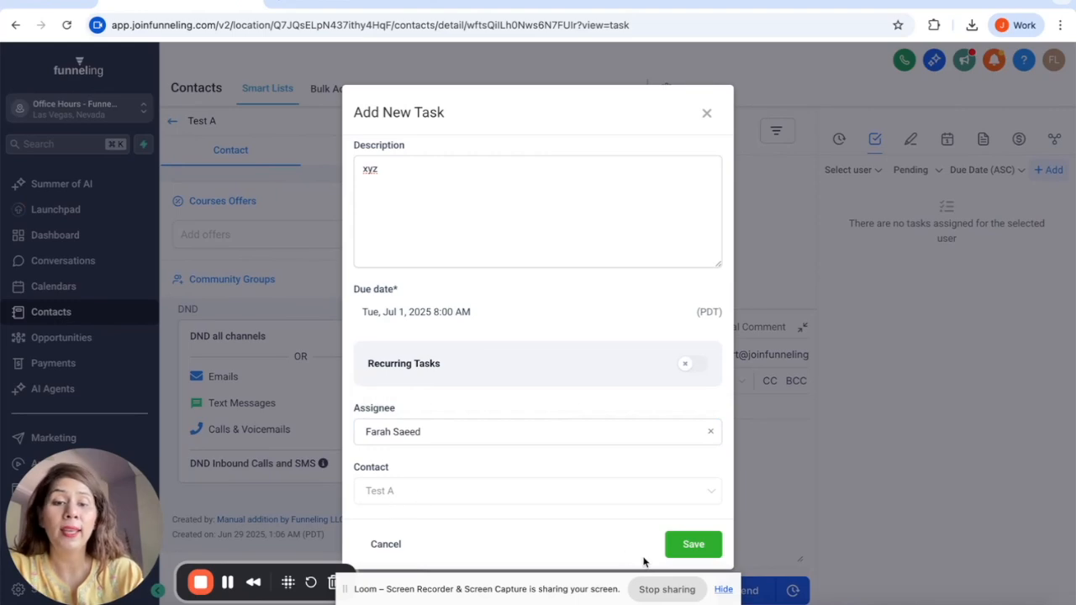
{"action": "left_click", "coordinate": [691, 546]}
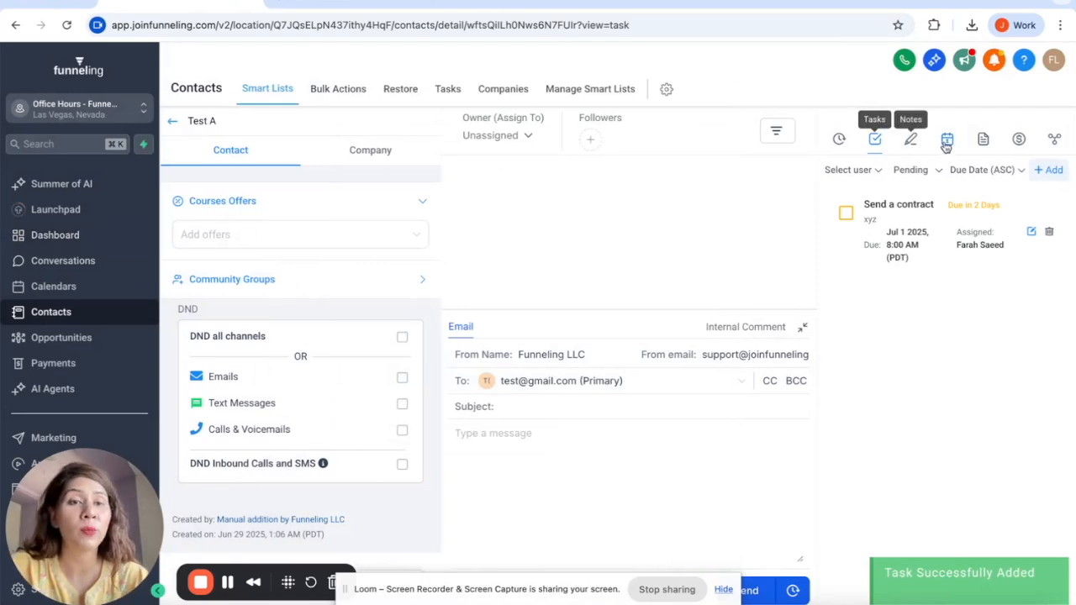
- View the contact's notes, appointments and documents in turn
{"action": "left_click", "coordinate": [914, 141]}
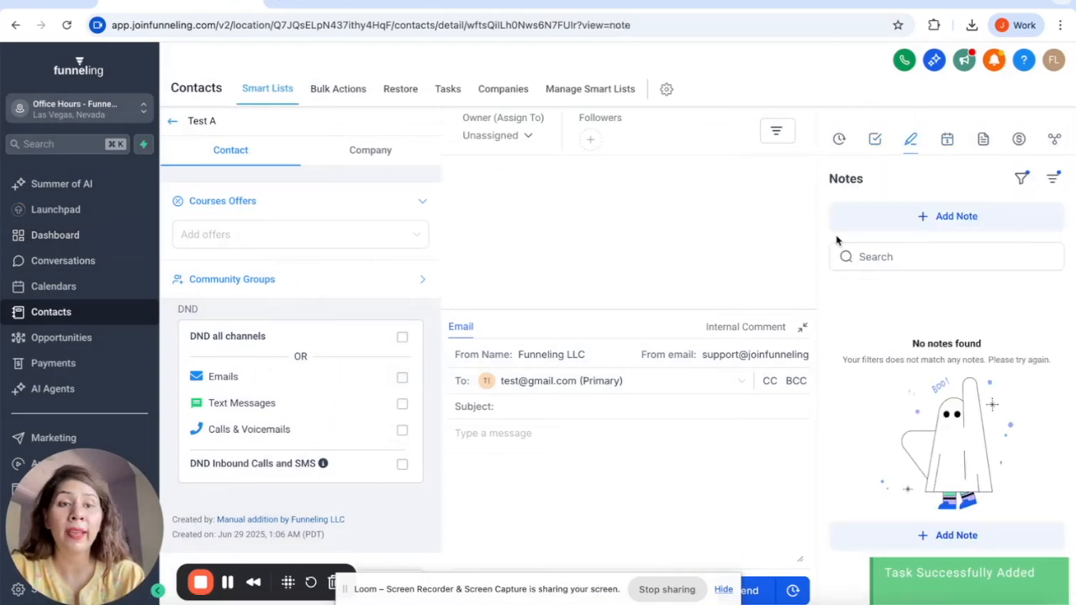
{"action": "left_click", "coordinate": [948, 141]}
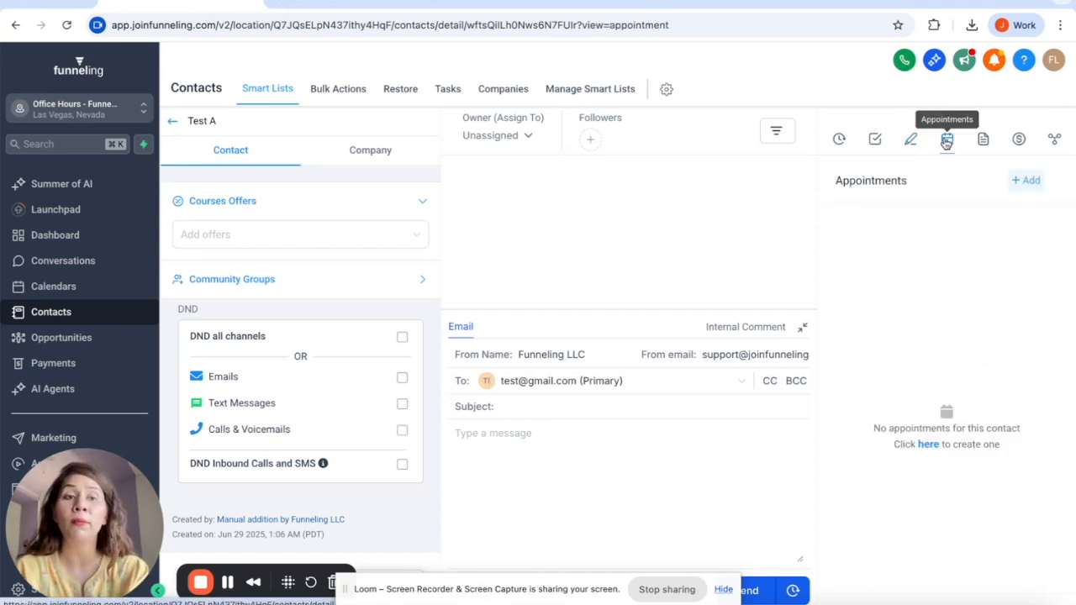
{"action": "left_click", "coordinate": [984, 143]}
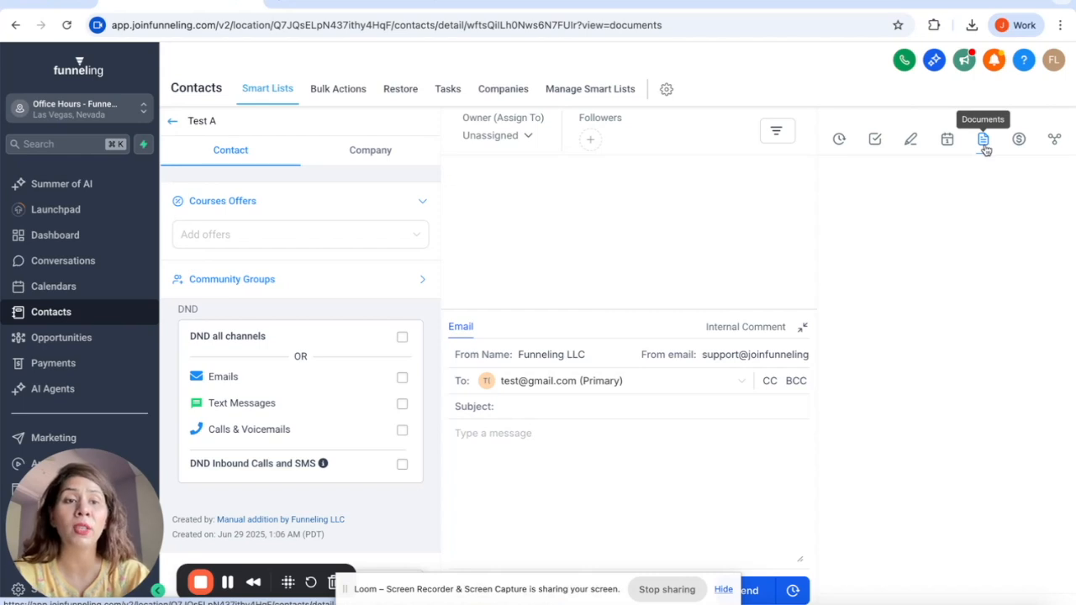
- View the contact's payments, looking through the transactions, subscriptions and invoices
{"action": "left_click", "coordinate": [1018, 143]}
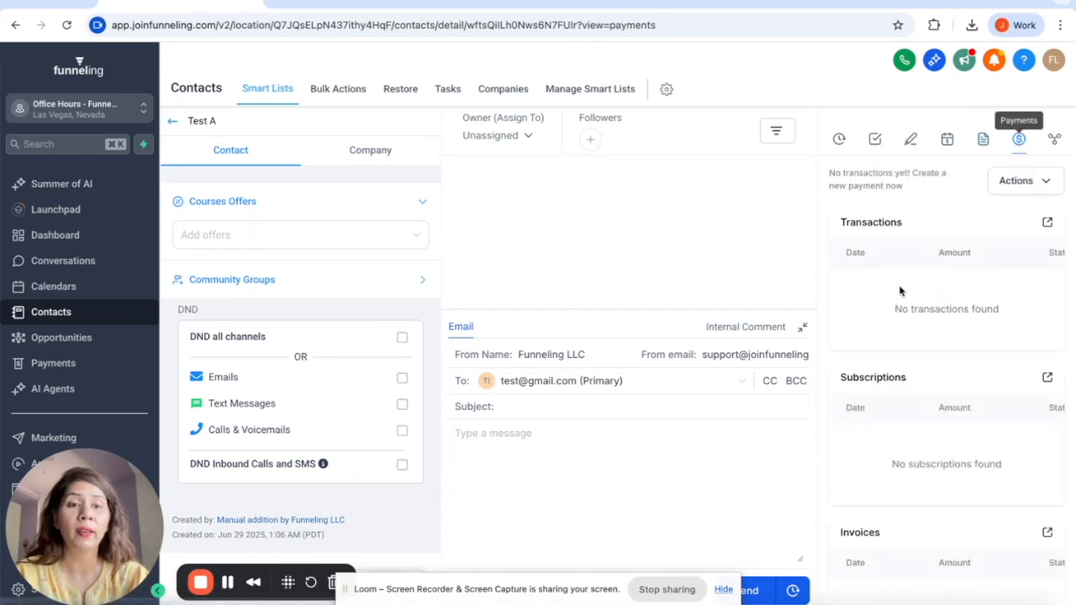
{"action": "scroll", "coordinate": [901, 288], "scroll_direction": "down", "scroll_amount": 3}
{"action": "scroll", "coordinate": [900, 290], "scroll_direction": "up", "scroll_amount": 3}
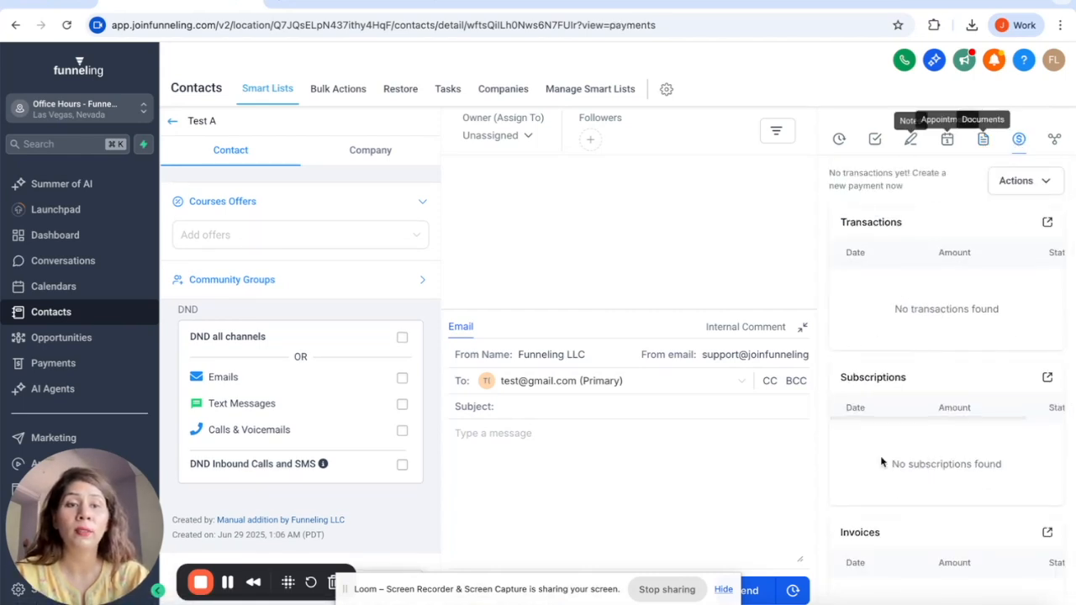
{"action": "scroll", "coordinate": [924, 521], "scroll_direction": "down", "scroll_amount": 1}
{"action": "scroll", "coordinate": [925, 522], "scroll_direction": "down", "scroll_amount": 3}
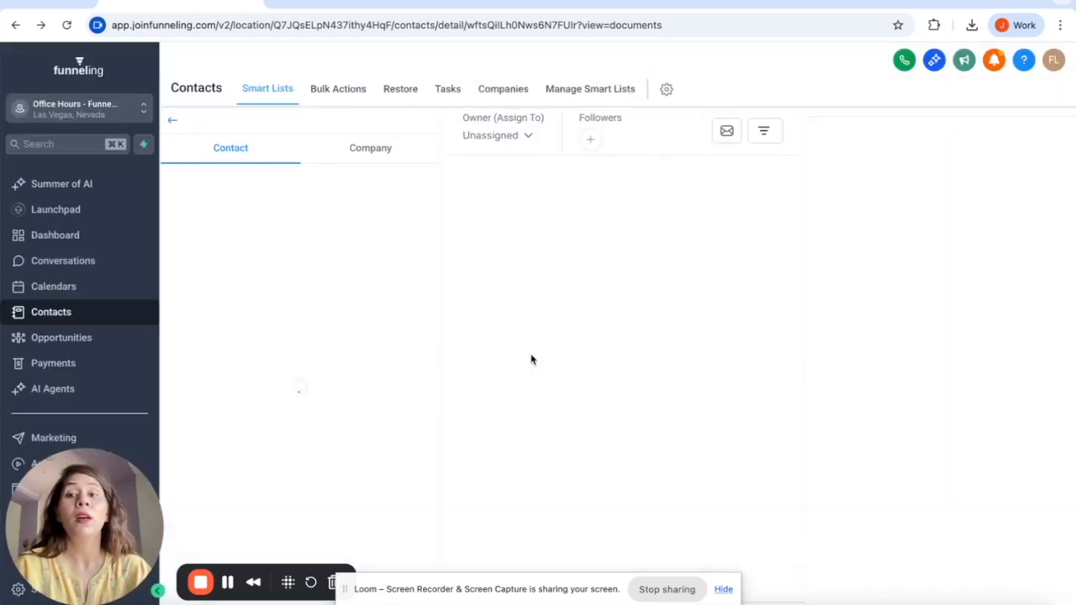
- Return to the contacts list and start an import with Contacts as the object
{"action": "left_click", "coordinate": [170, 120]}
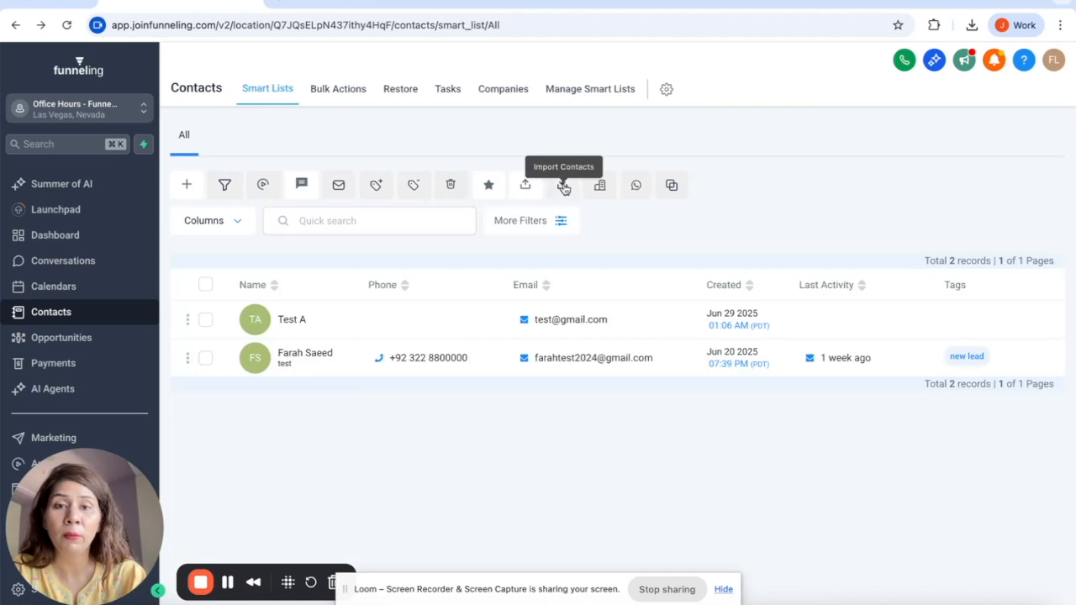
{"action": "left_click", "coordinate": [563, 186]}
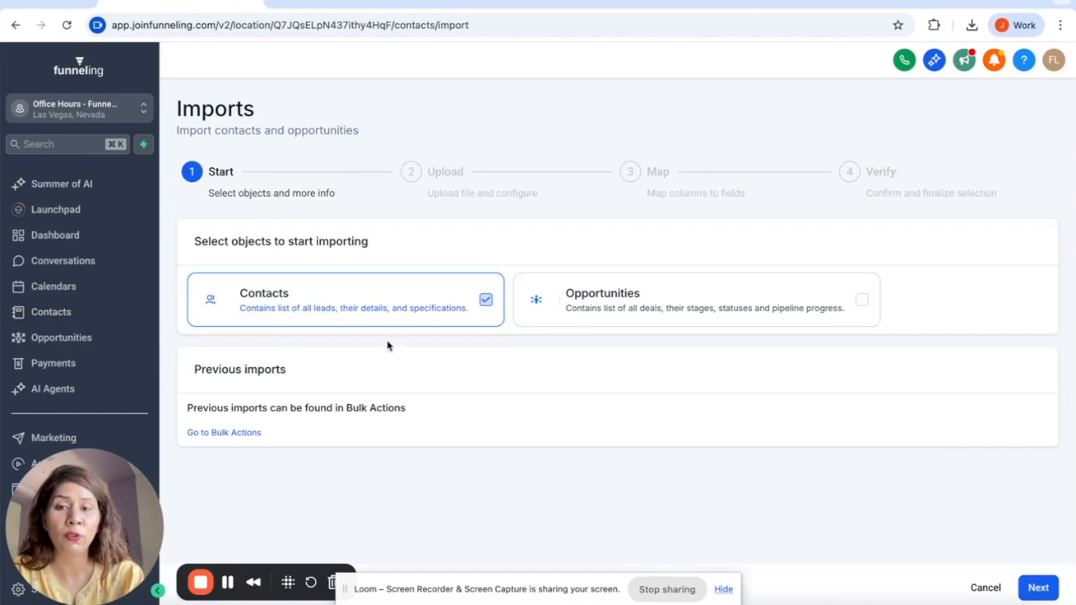
{"action": "left_click", "coordinate": [1038, 588]}
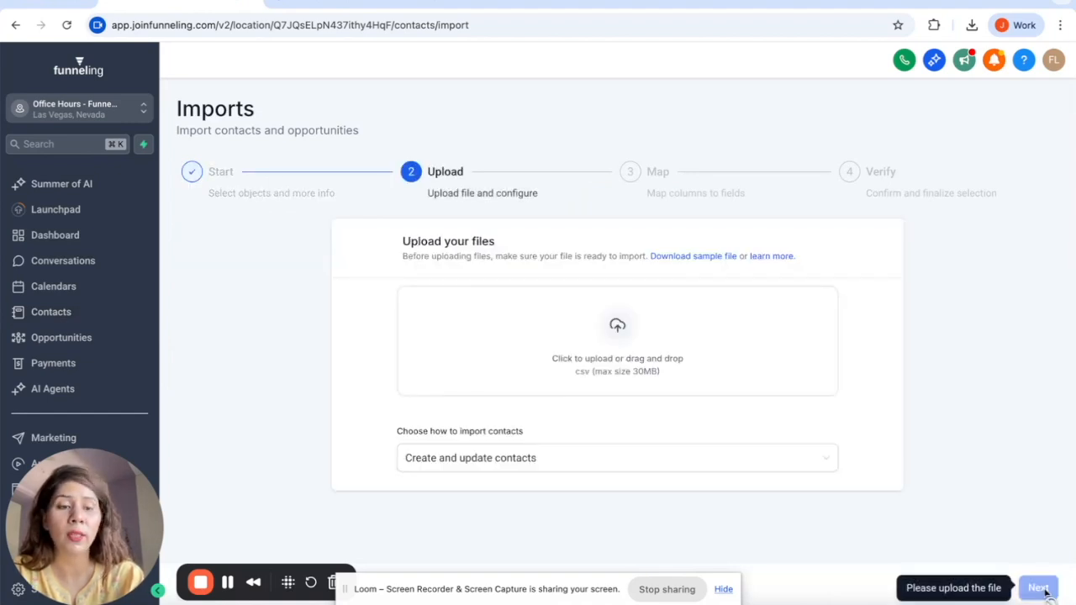
- Upload Sample Data - Sheet1.csv to the import and check the column mapping for unmapped columns
{"action": "left_click", "coordinate": [624, 344]}
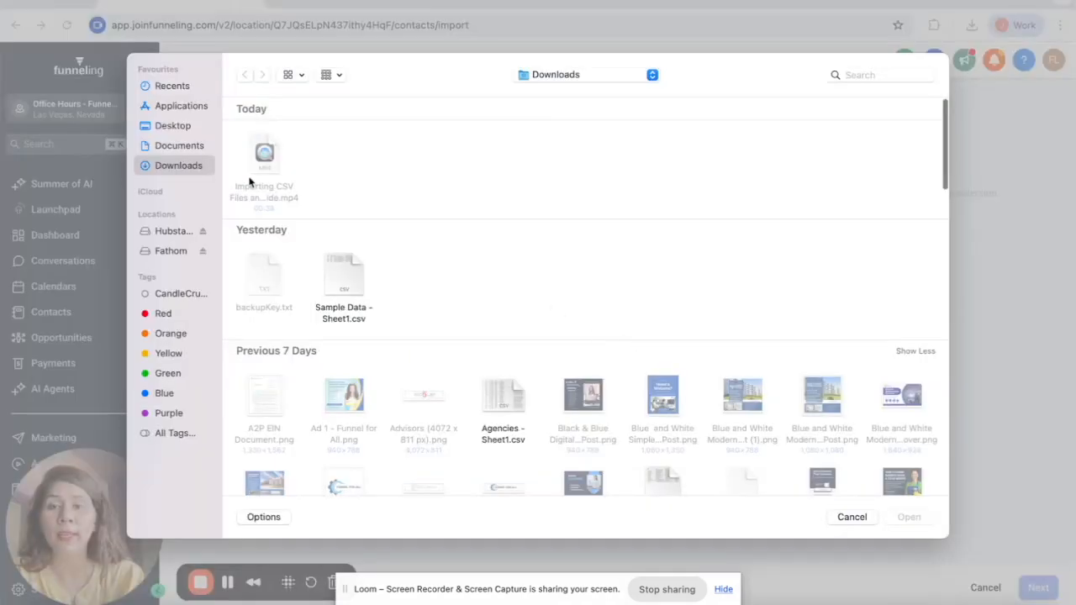
{"action": "double_click", "coordinate": [340, 288]}
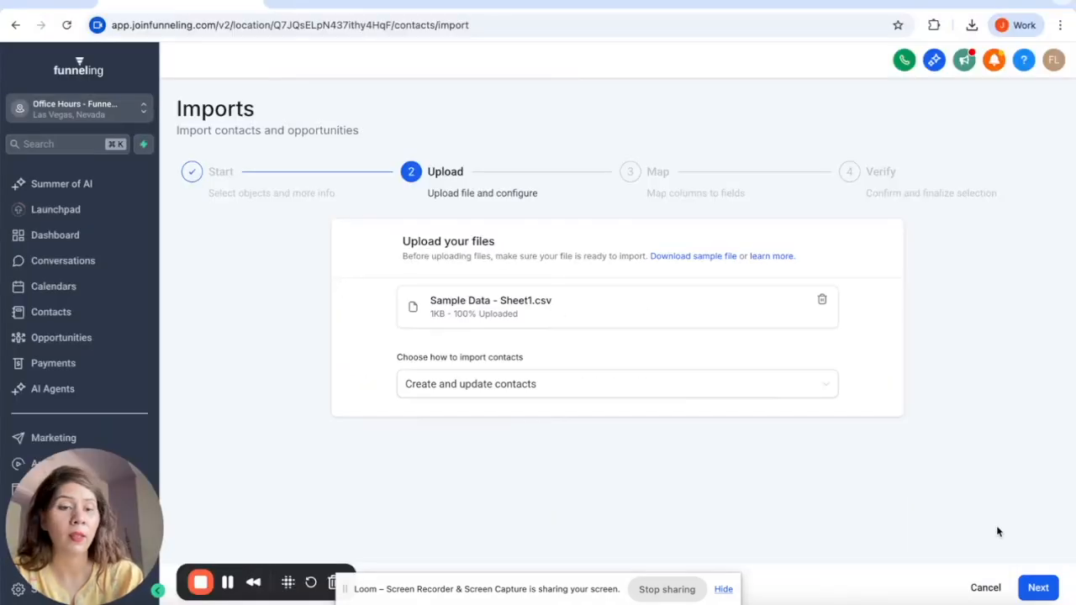
{"action": "left_click", "coordinate": [1039, 590]}
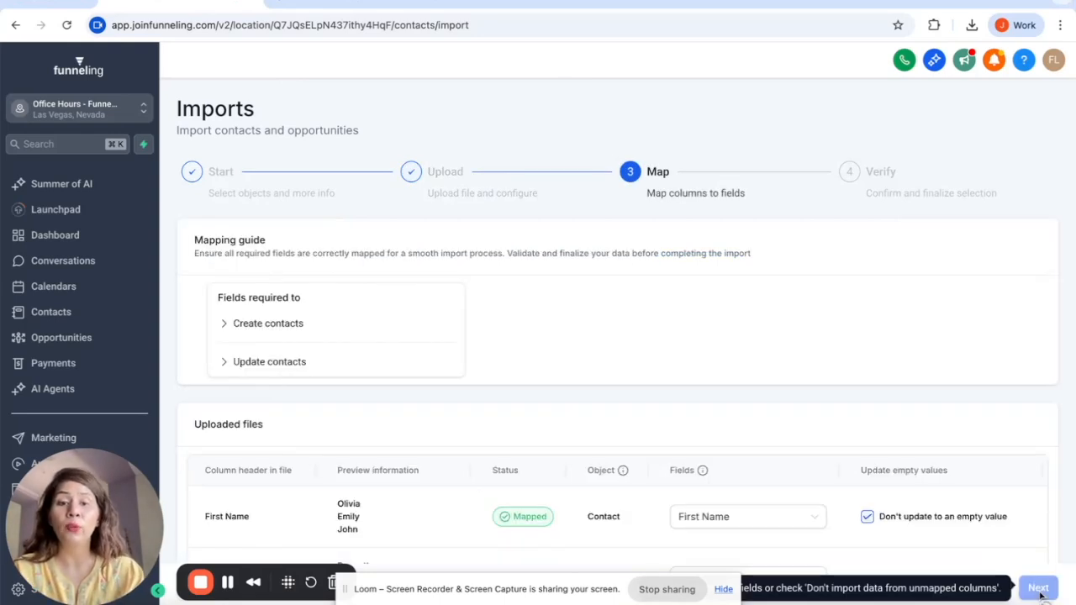
{"action": "scroll", "coordinate": [754, 389], "scroll_direction": "down", "scroll_amount": 4}
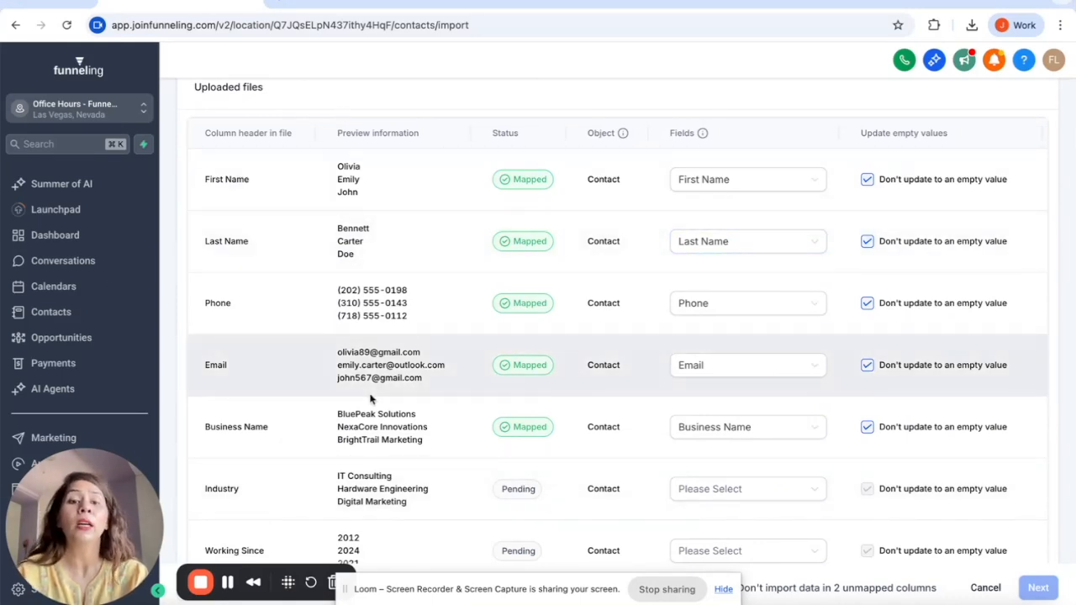
{"action": "scroll", "coordinate": [542, 379], "scroll_direction": "down", "scroll_amount": 1}
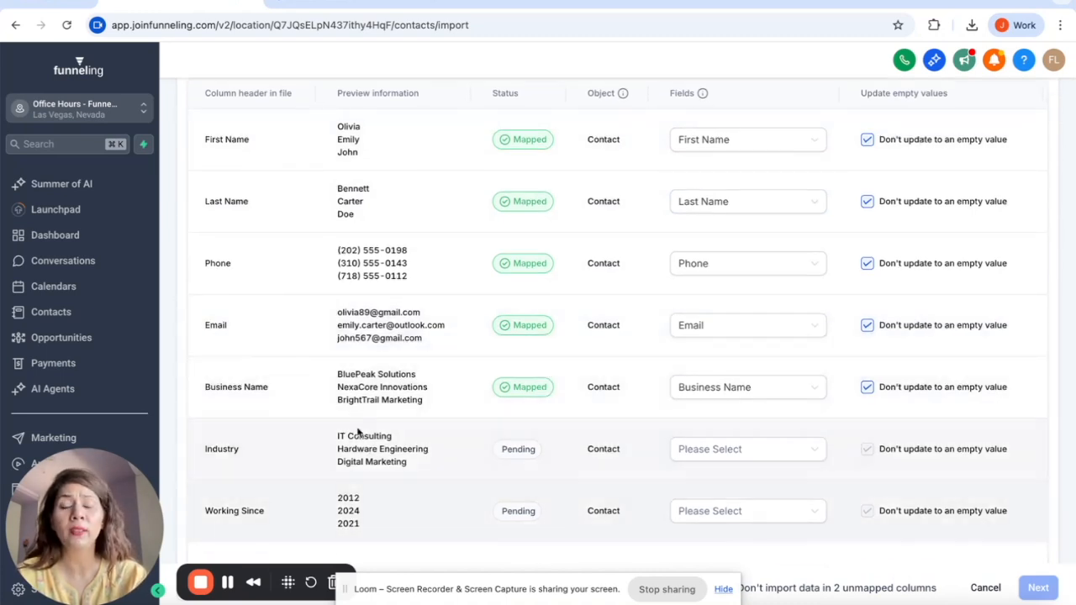
- Duplicate the import page in a new browser tab and open the Custom Fields settings there
{"action": "right_click", "coordinate": [174, 3]}
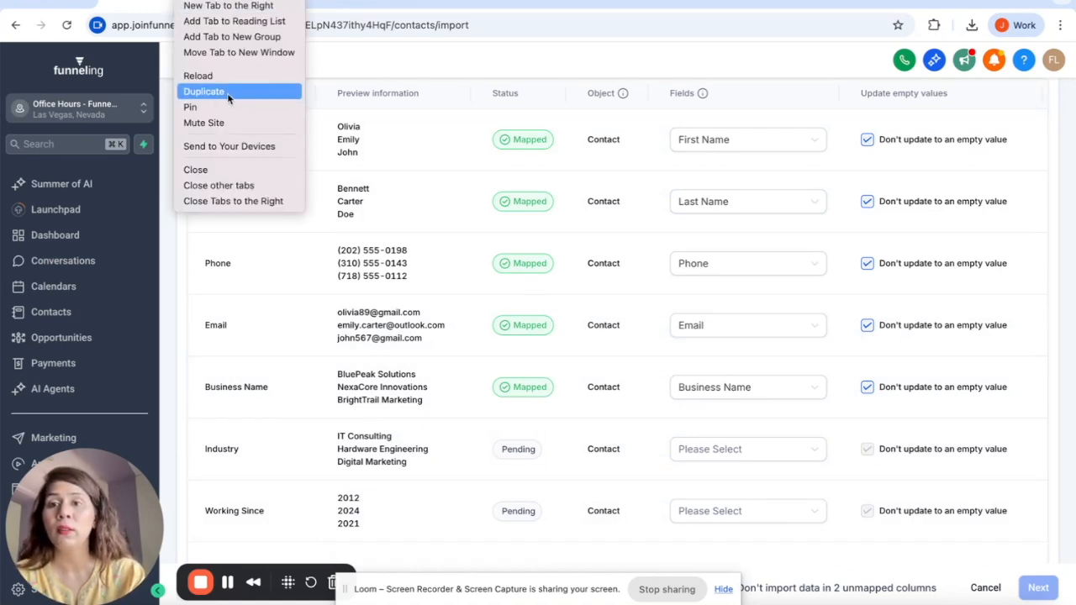
{"action": "left_click", "coordinate": [205, 92]}
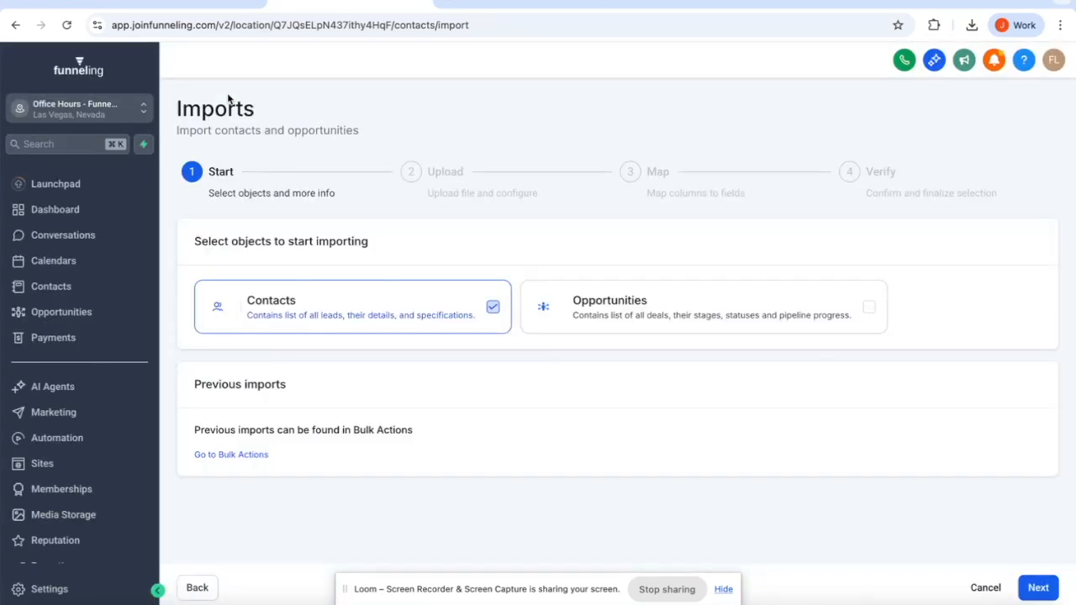
{"action": "left_click", "coordinate": [44, 588]}
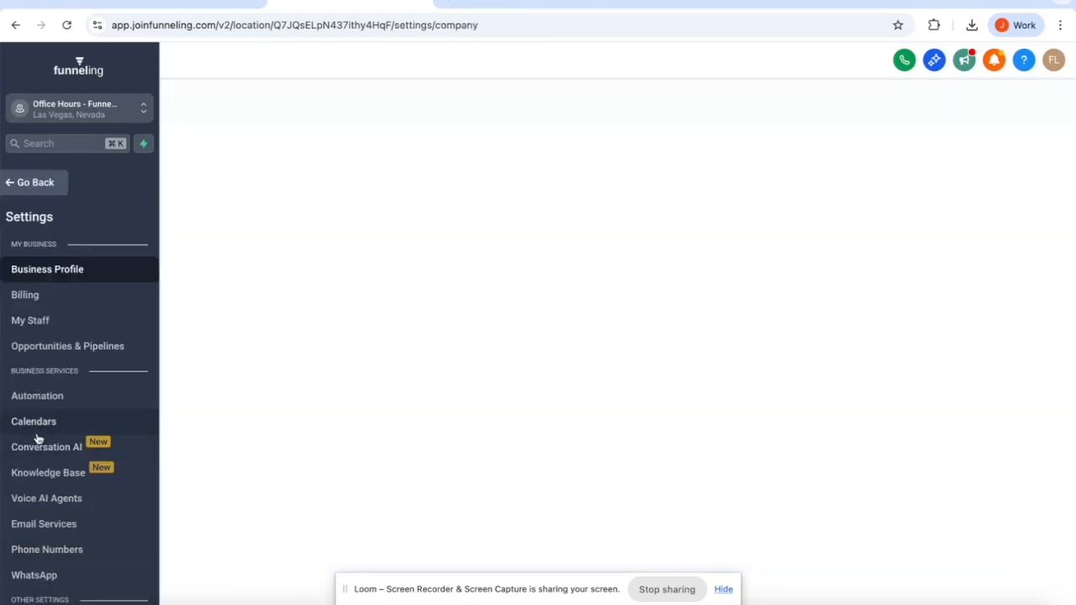
{"action": "scroll", "coordinate": [36, 439], "scroll_direction": "down", "scroll_amount": 5}
{"action": "left_click", "coordinate": [64, 289]}
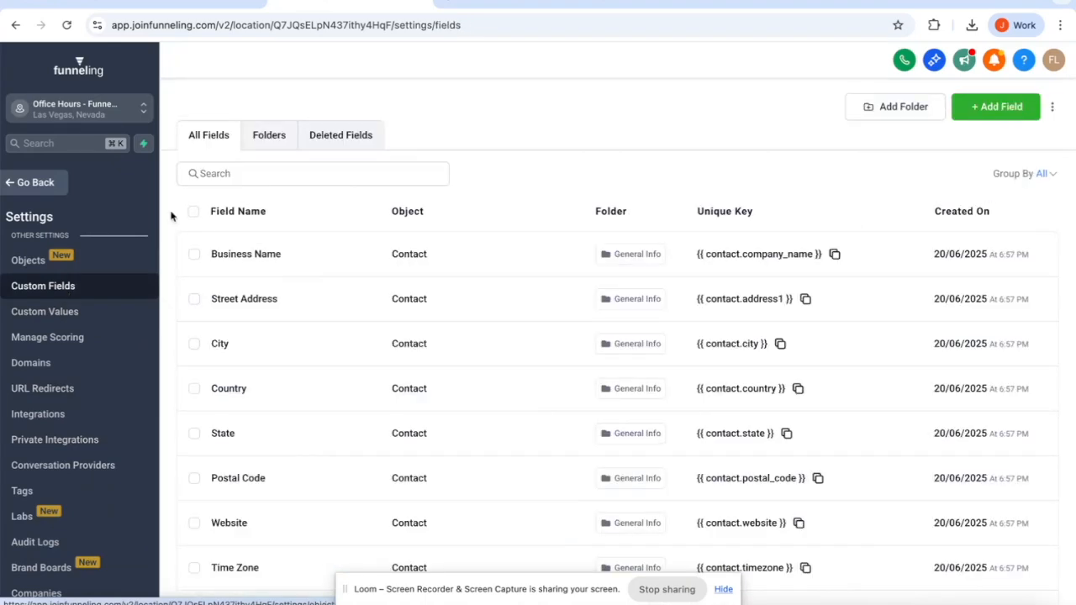
- Create and save a Single Line custom field named "Industry" for contacts in the Additional Info group
{"action": "left_click", "coordinate": [1006, 110]}
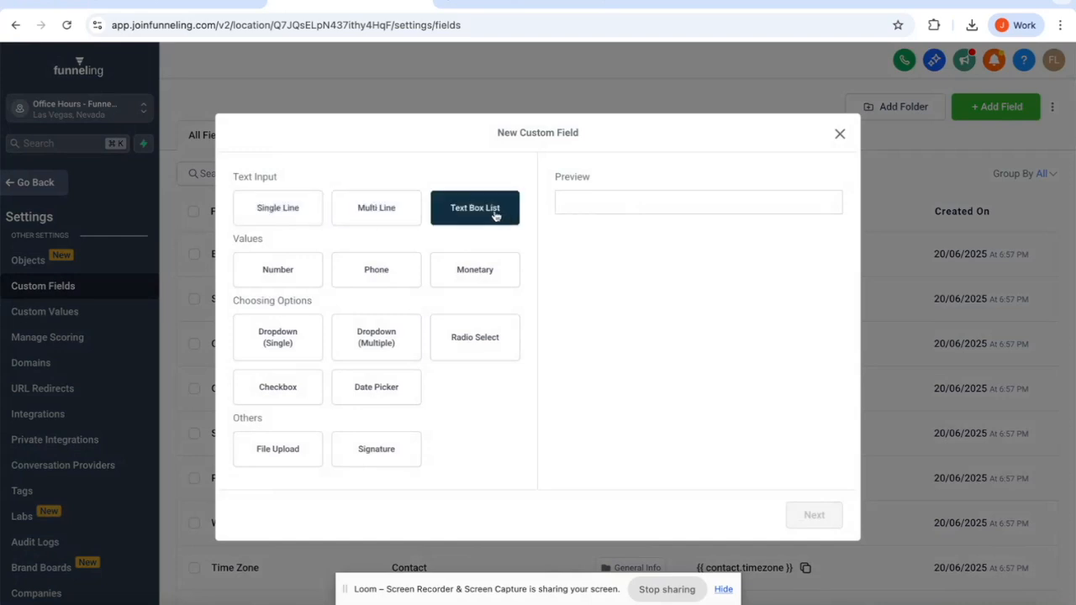
{"action": "left_click", "coordinate": [277, 208]}
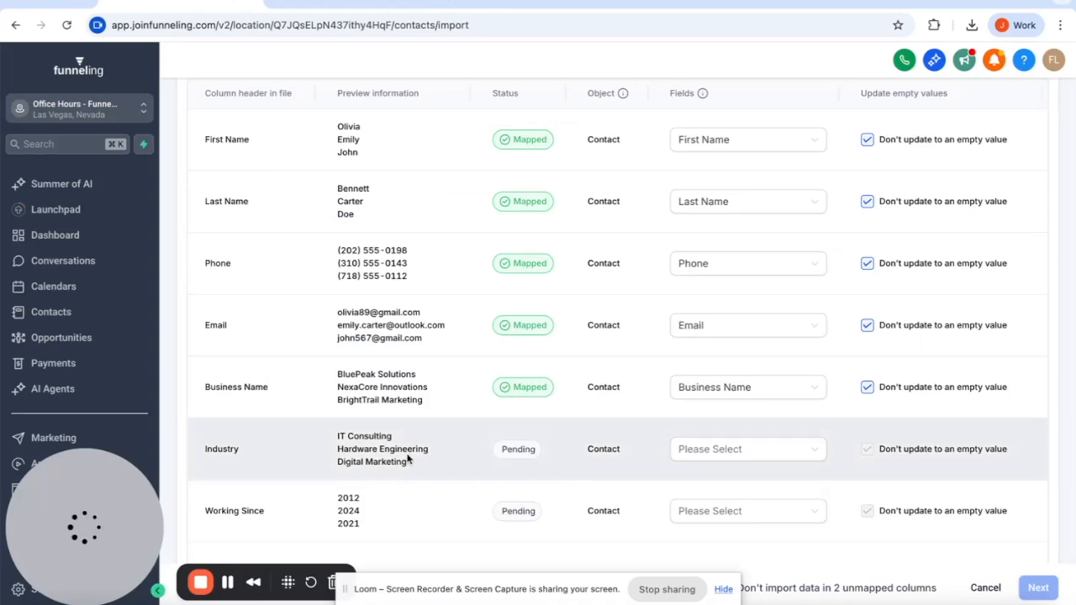
{"action": "left_click_drag", "start_coordinate": [243, 454], "coordinate": [185, 455]}
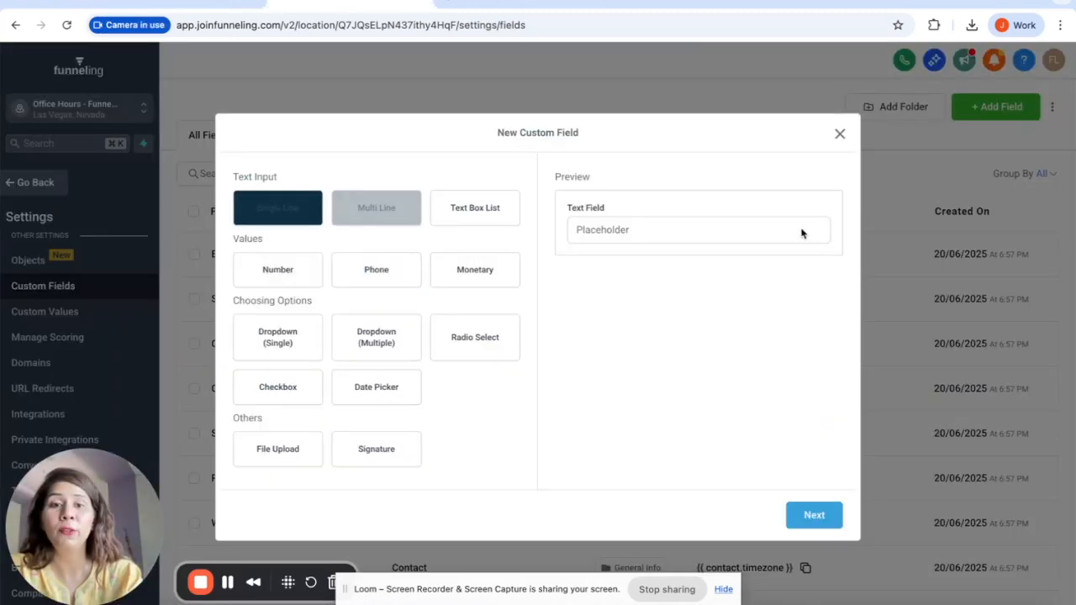
{"action": "left_click", "coordinate": [814, 517]}
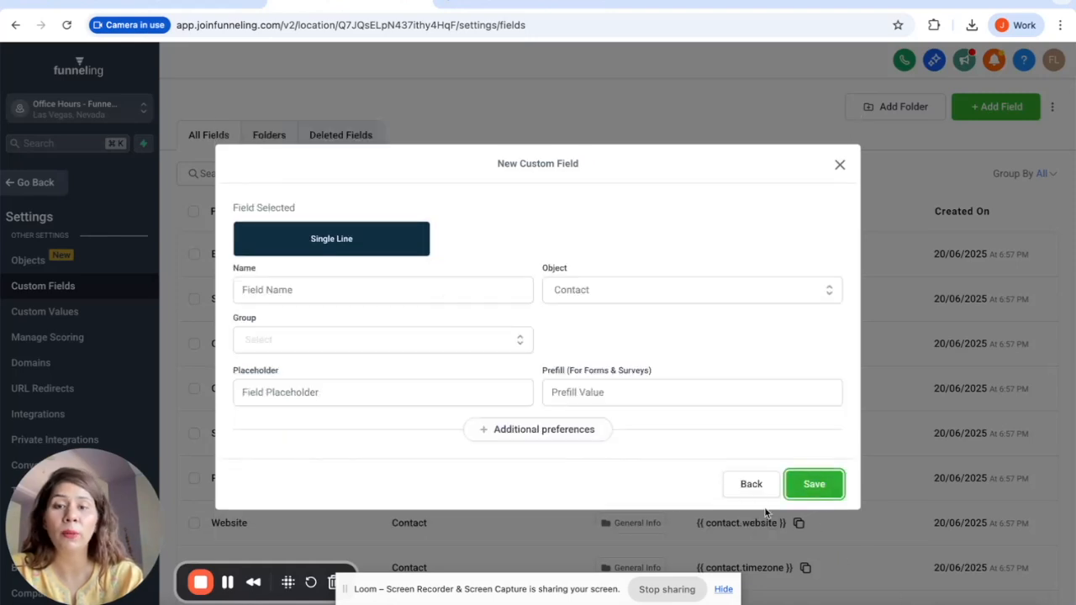
{"action": "left_click", "coordinate": [383, 294]}
{"action": "type", "text": "Industry"}
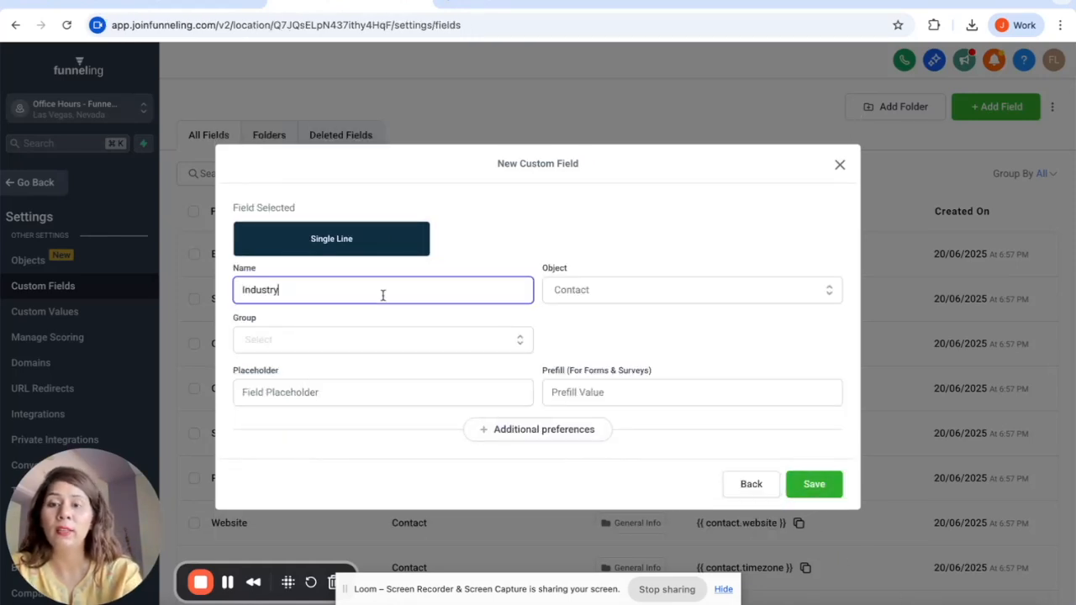
{"action": "left_click", "coordinate": [271, 341]}
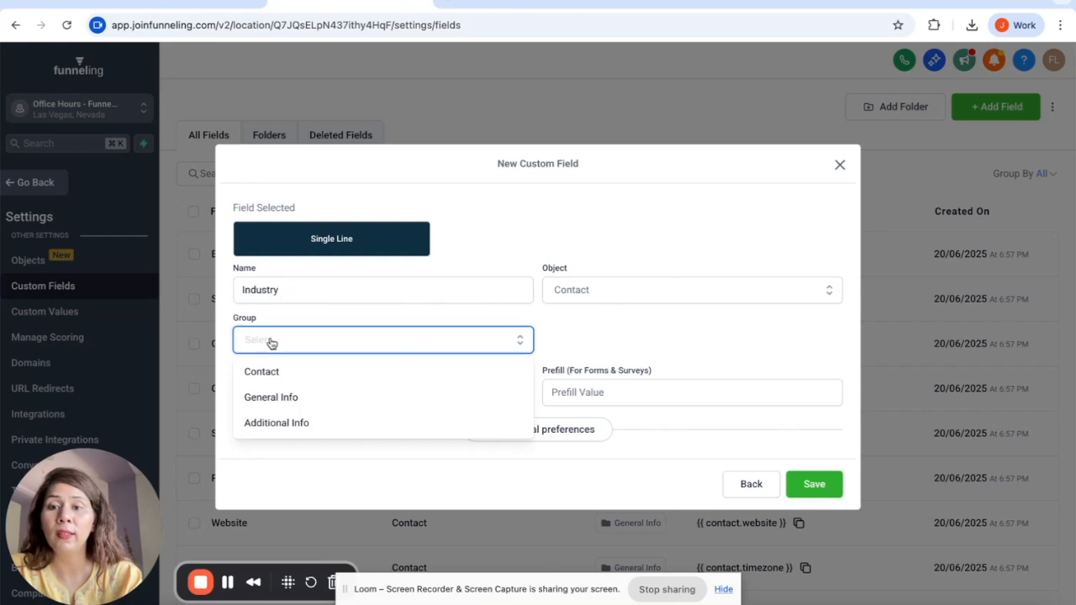
{"action": "left_click", "coordinate": [269, 423]}
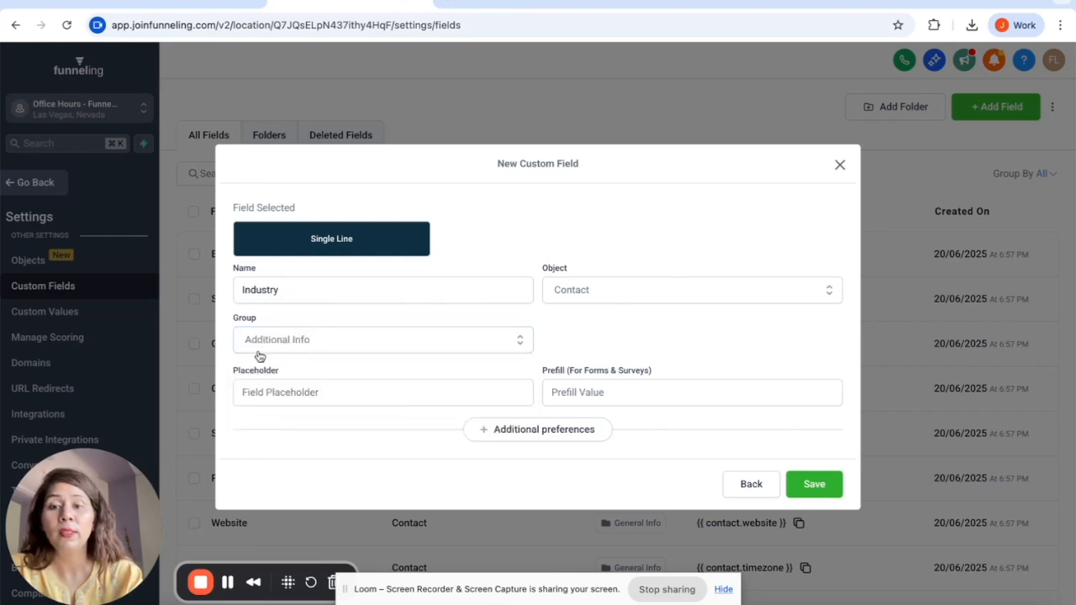
{"action": "left_click", "coordinate": [814, 484]}
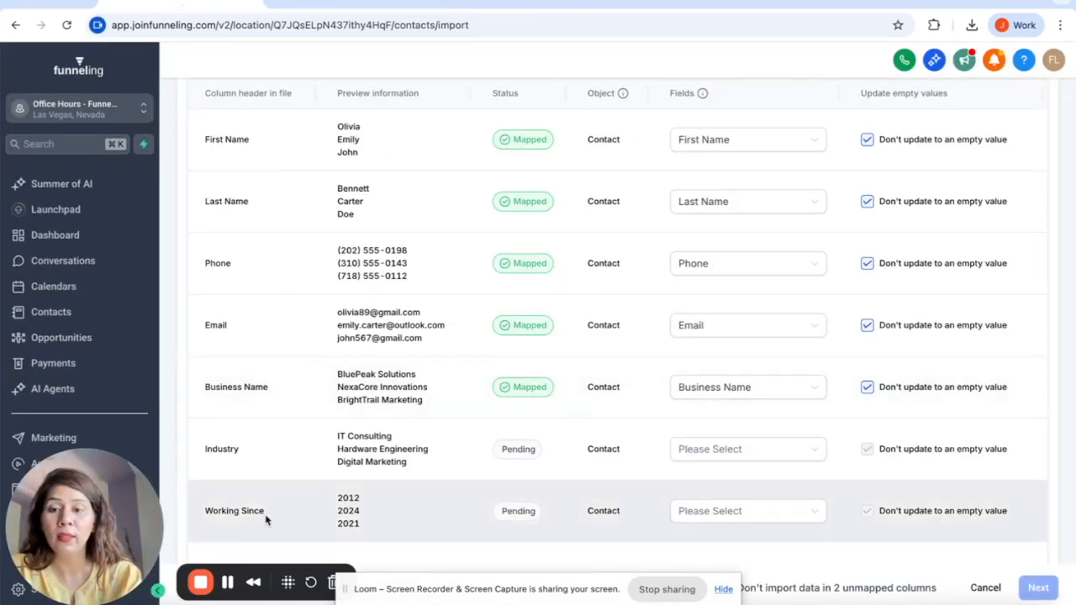
- Create and save a Number custom field named "Working Since" for contacts in the Additional Info group
{"action": "left_click_drag", "start_coordinate": [266, 517], "coordinate": [212, 507]}
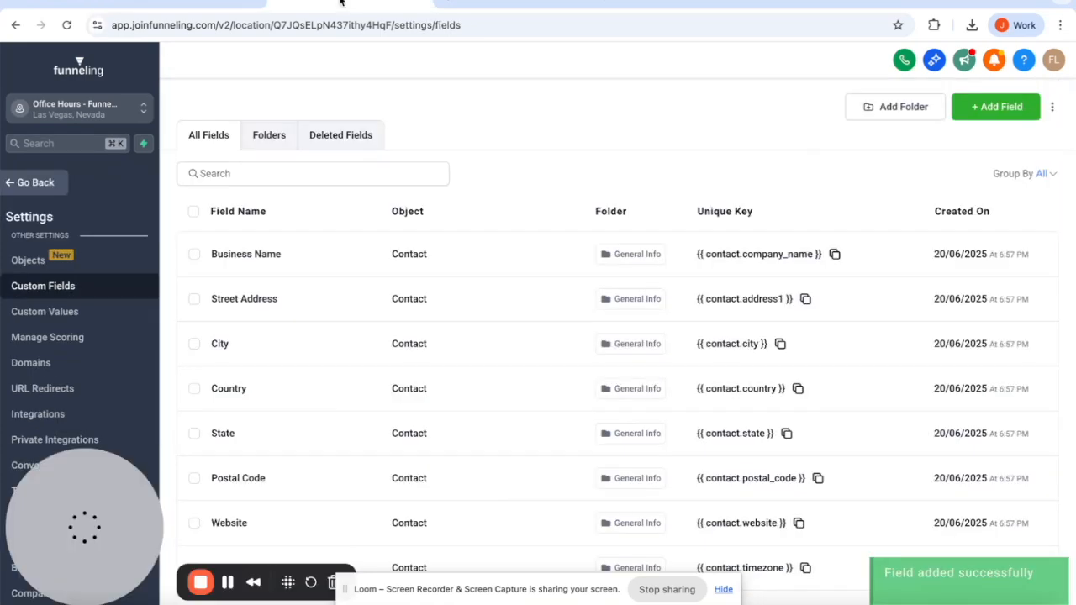
{"action": "left_click", "coordinate": [1012, 113]}
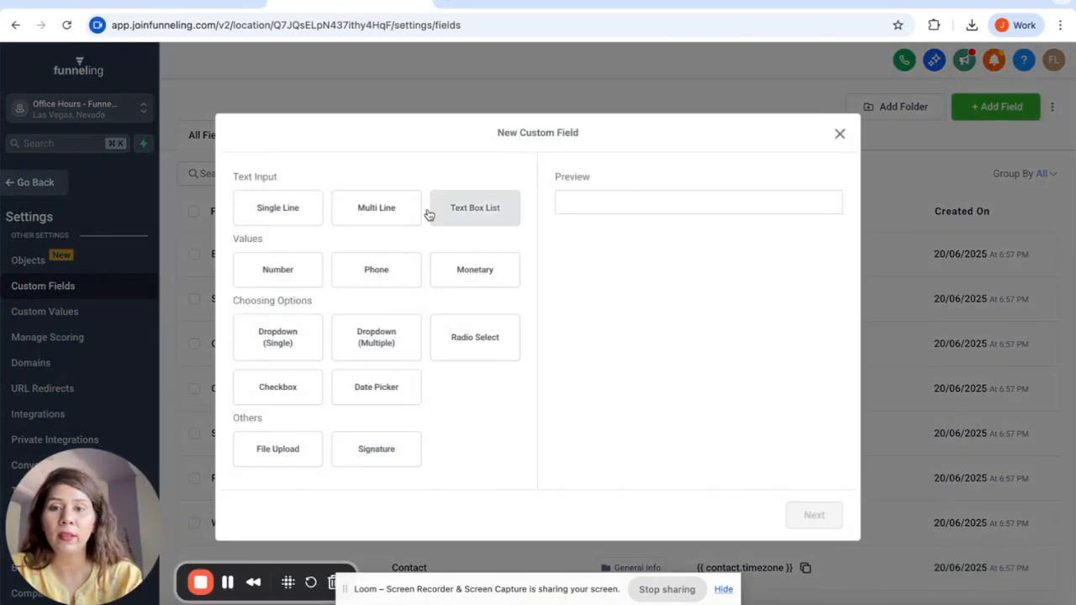
{"action": "left_click", "coordinate": [482, 359]}
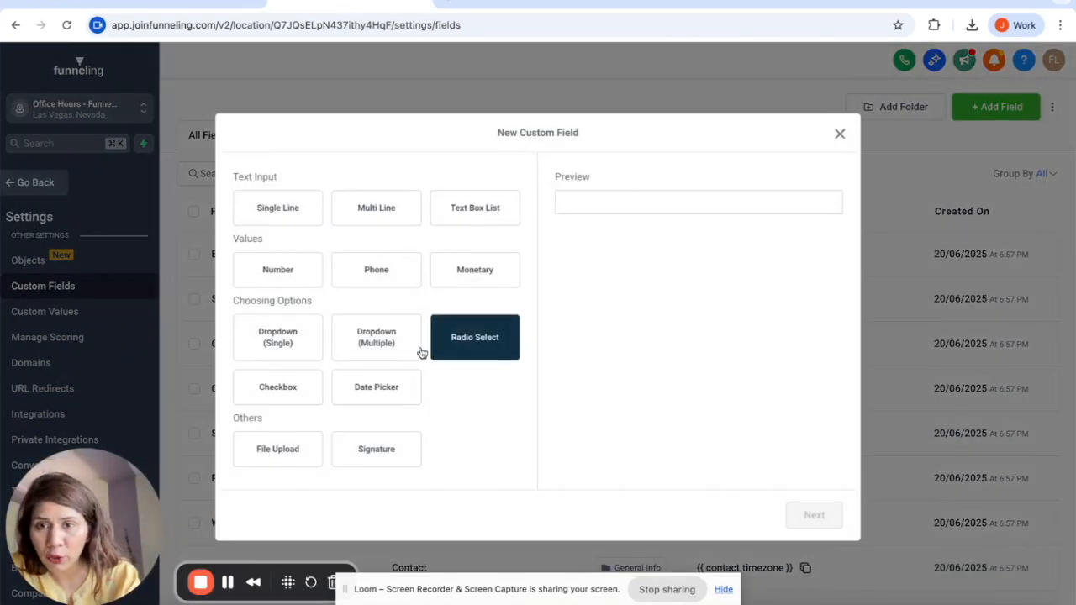
{"action": "left_click", "coordinate": [273, 269]}
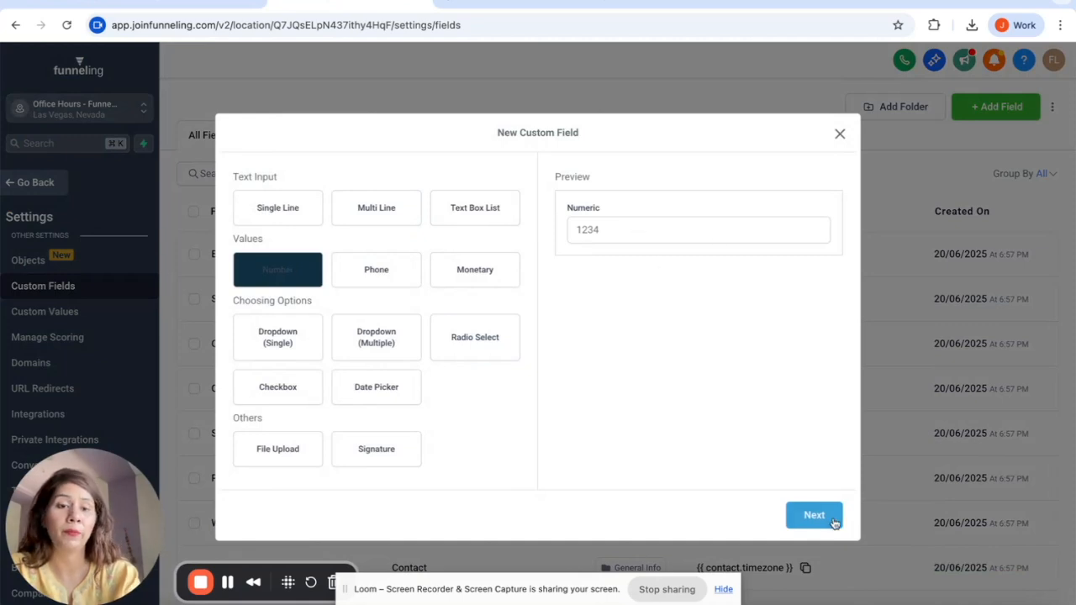
{"action": "left_click", "coordinate": [813, 515]}
{"action": "left_click", "coordinate": [358, 298]}
{"action": "type", "text": "Working Since"}
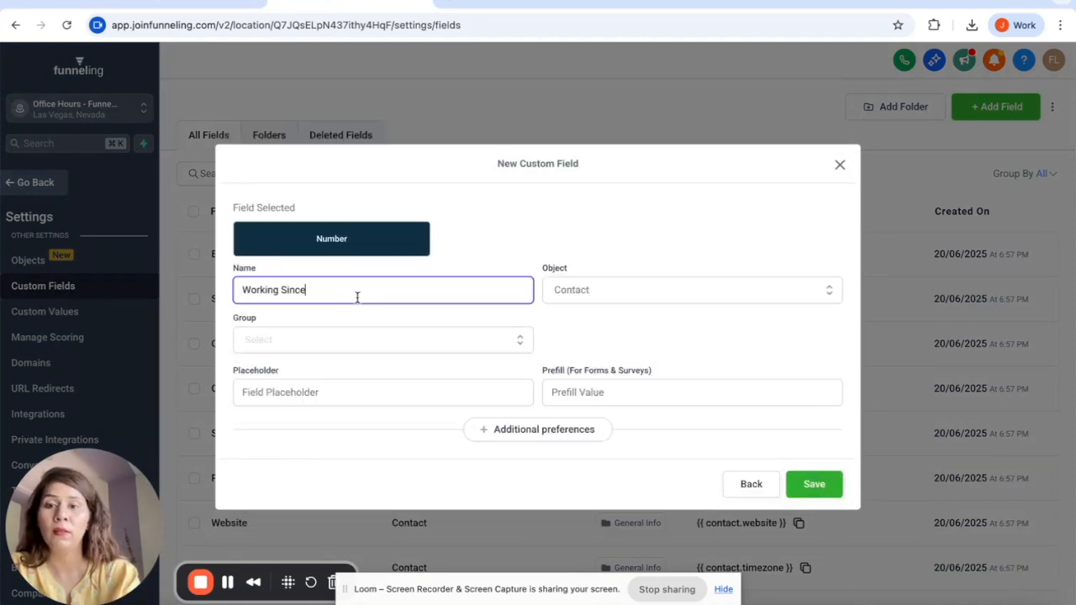
{"action": "left_click", "coordinate": [386, 350]}
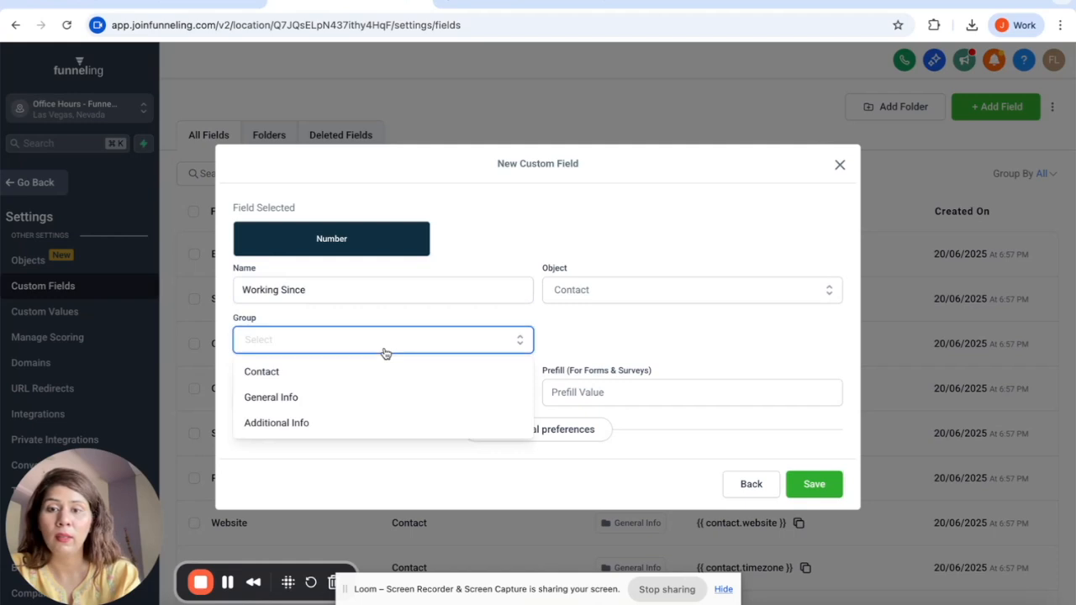
{"action": "left_click", "coordinate": [341, 427]}
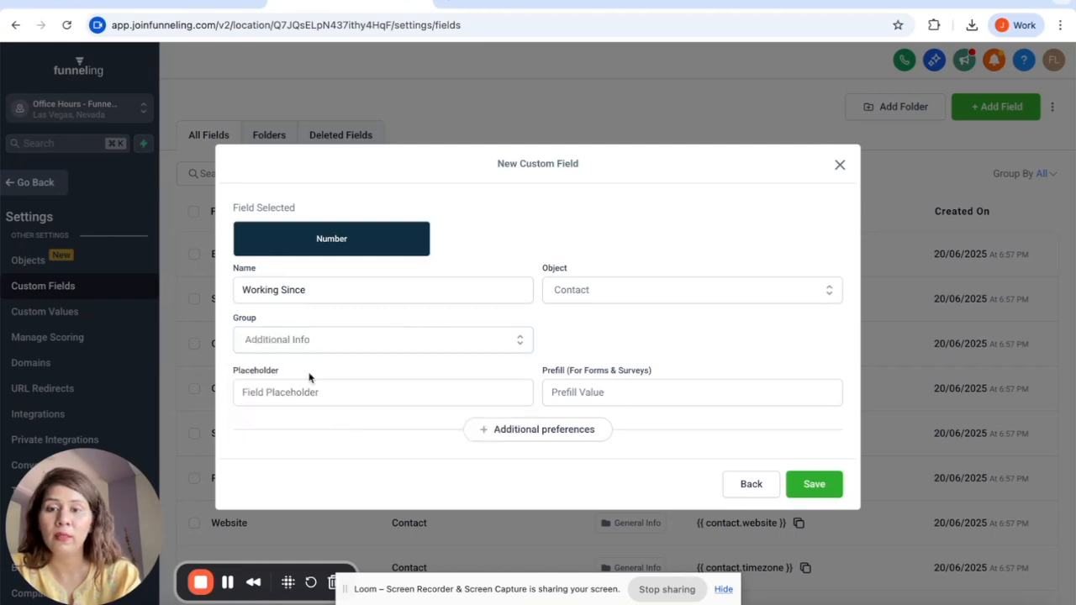
{"action": "left_click", "coordinate": [826, 482]}
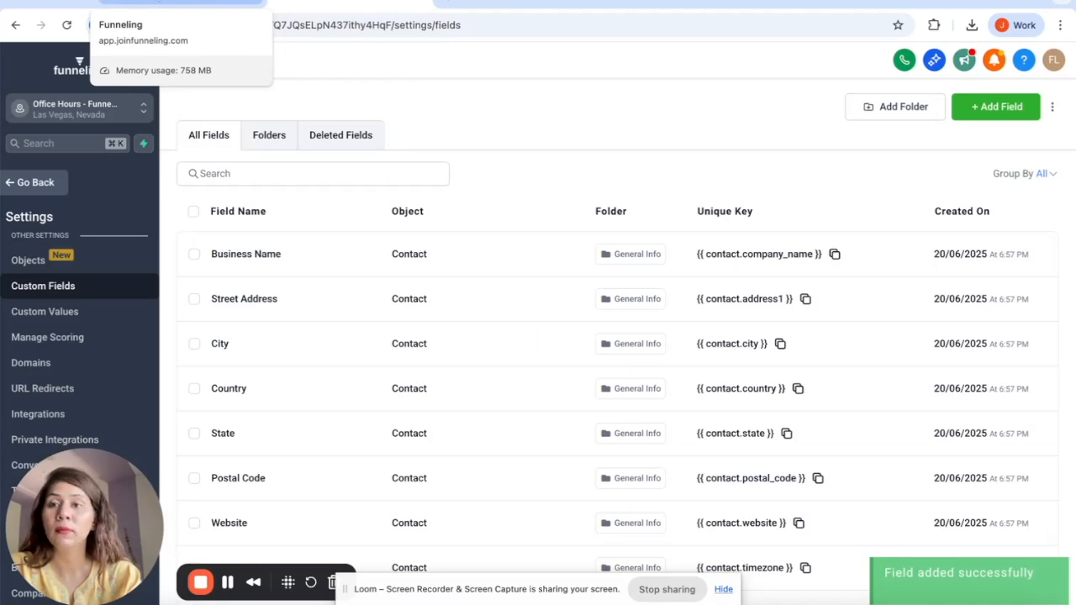
- Switch back to the original import tab and reload the import page
{"action": "left_click", "coordinate": [181, 2]}
{"action": "left_click", "coordinate": [315, 26]}
{"action": "key", "text": "Return"}
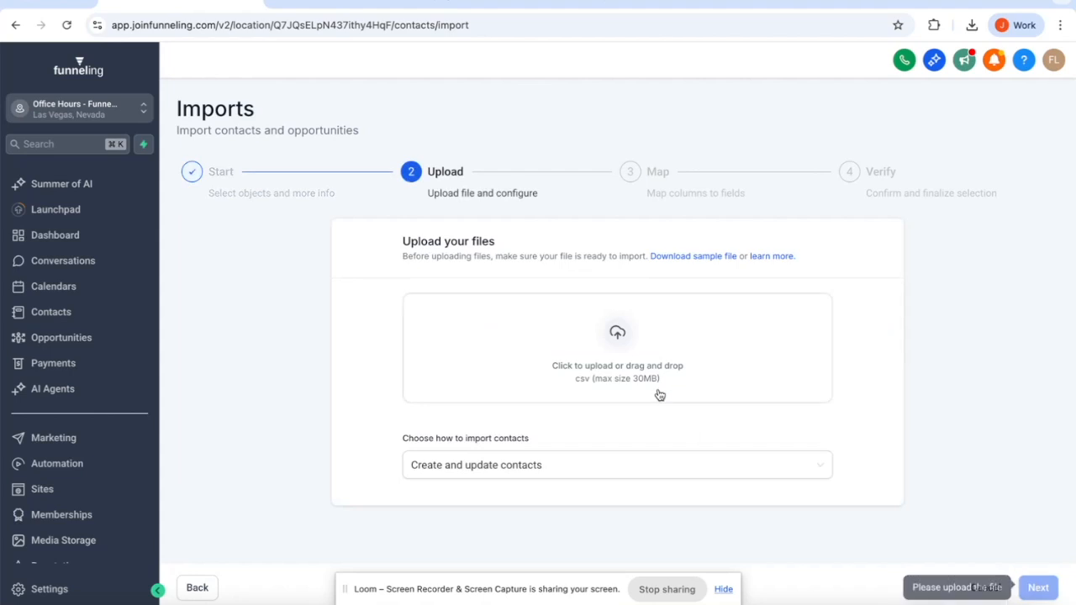
- Upload Sample Data - Sheet1.csv to the reloaded import and proceed to the column mapping, including Industry and Working Since
{"action": "left_click", "coordinate": [633, 353]}
{"action": "double_click", "coordinate": [331, 277]}
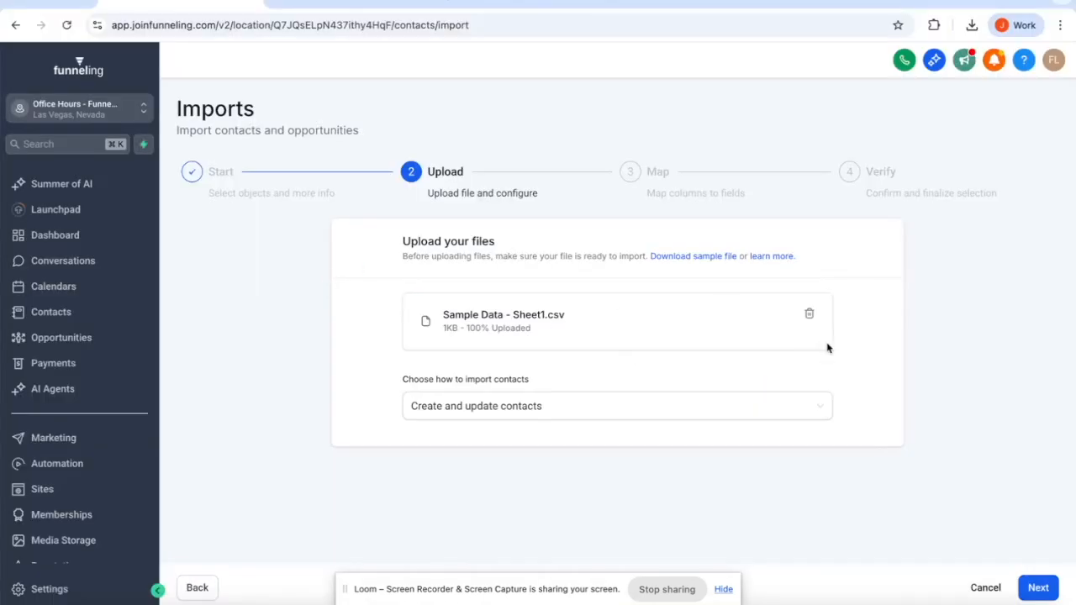
{"action": "left_click", "coordinate": [1032, 595]}
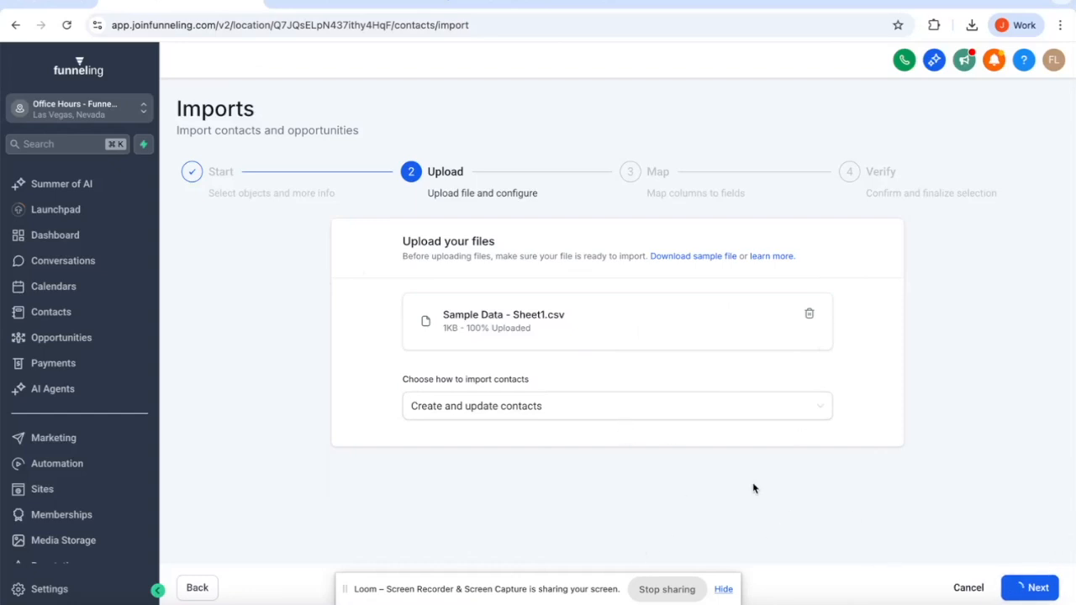
{"action": "scroll", "coordinate": [753, 489], "scroll_direction": "down", "scroll_amount": 5}
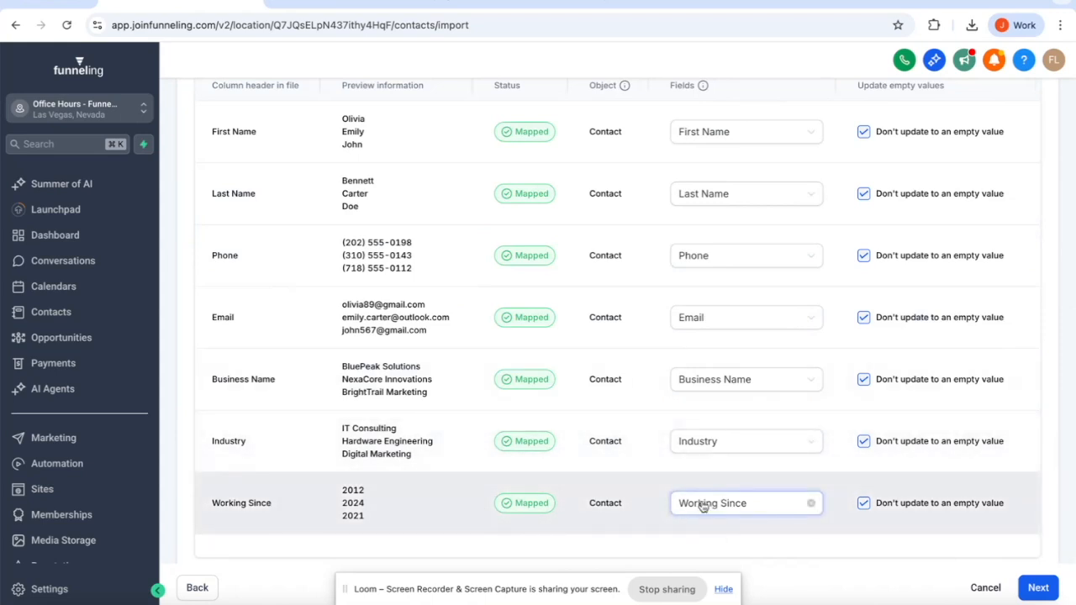
- Proceed to the import verification and have a Smartlist named "Test" created for the new contacts
{"action": "left_click", "coordinate": [1038, 588]}
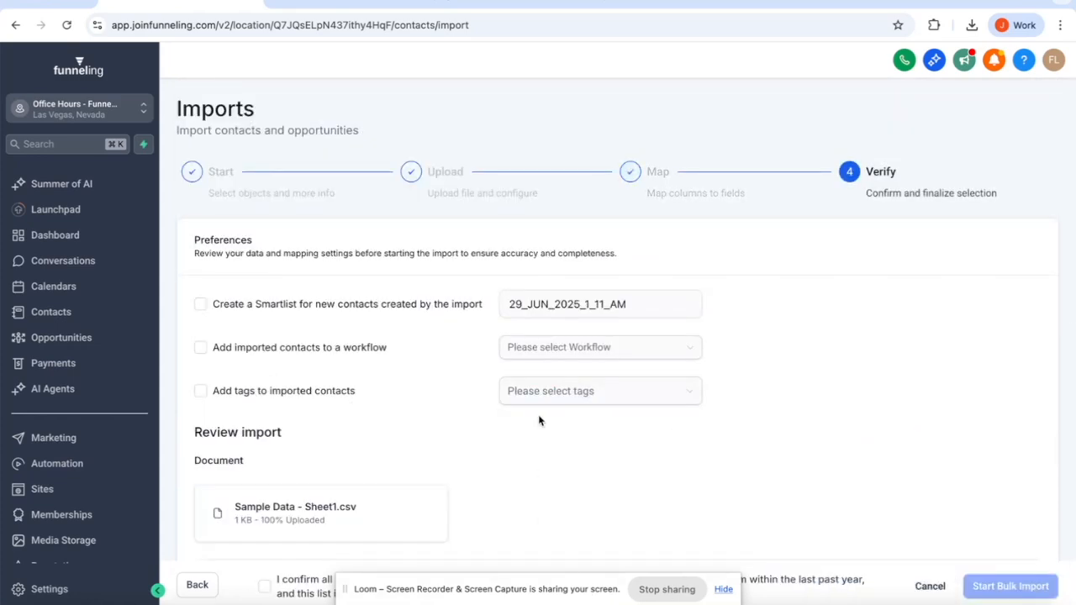
{"action": "scroll", "coordinate": [543, 420], "scroll_direction": "down", "scroll_amount": 5}
{"action": "scroll", "coordinate": [542, 420], "scroll_direction": "up", "scroll_amount": 5}
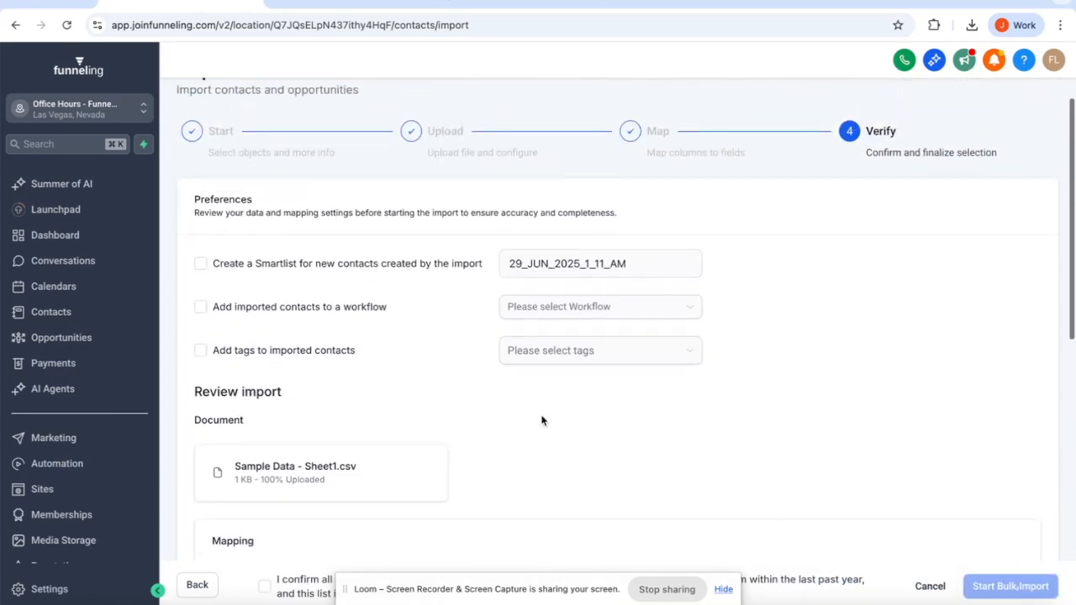
{"action": "left_click", "coordinate": [199, 263]}
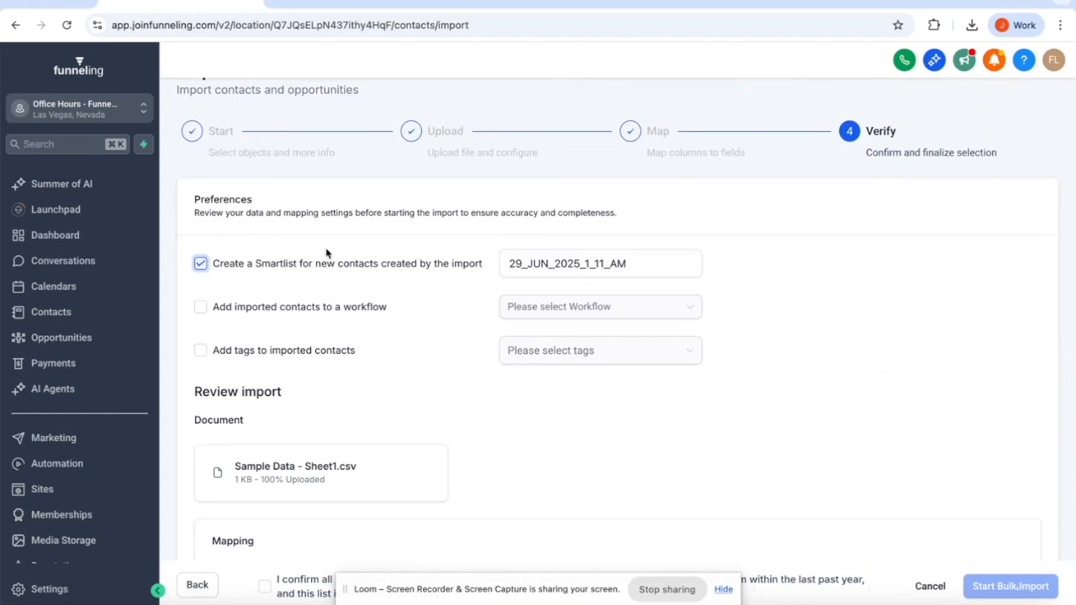
{"action": "left_click", "coordinate": [657, 261]}
{"action": "left_click_drag", "start_coordinate": [657, 261], "coordinate": [336, 254]}
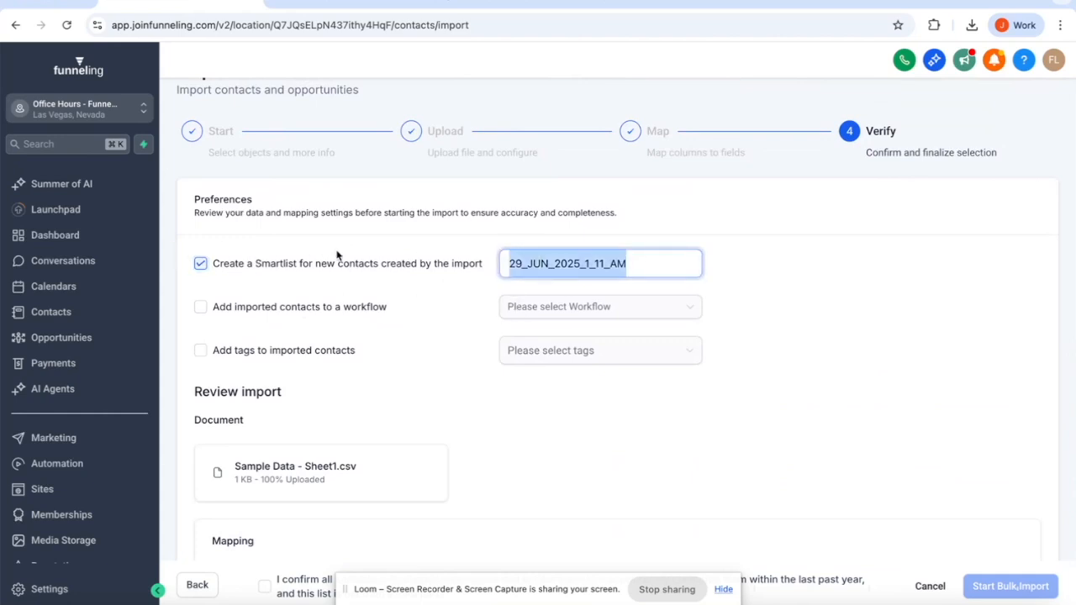
{"action": "type", "text": "Test -"}
{"action": "scroll", "coordinate": [510, 365], "scroll_direction": "down", "scroll_amount": 2}
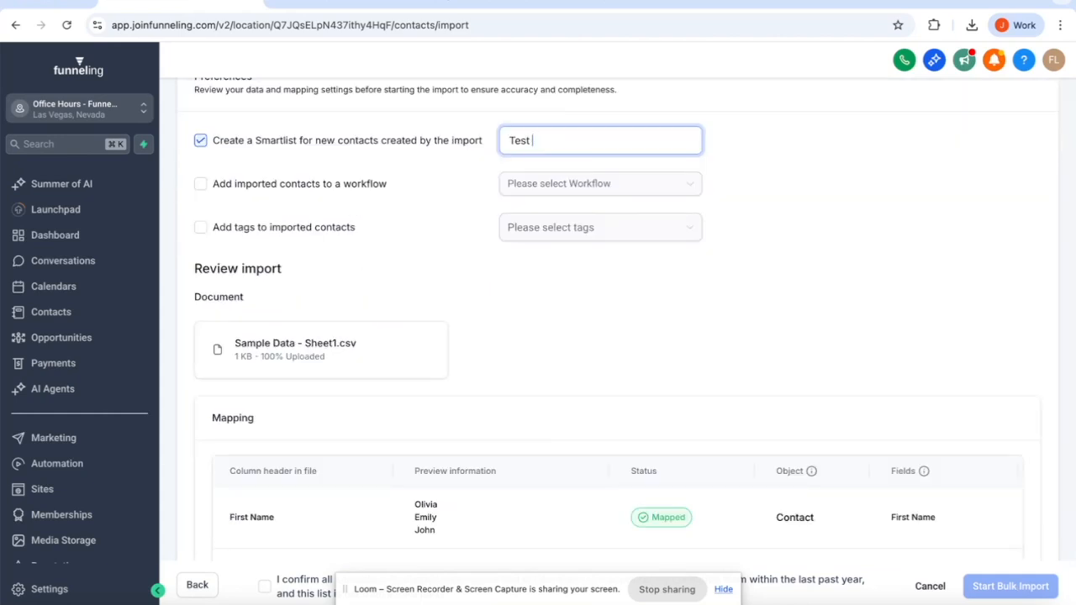
{"action": "scroll", "coordinate": [575, 298], "scroll_direction": "down", "scroll_amount": 1}
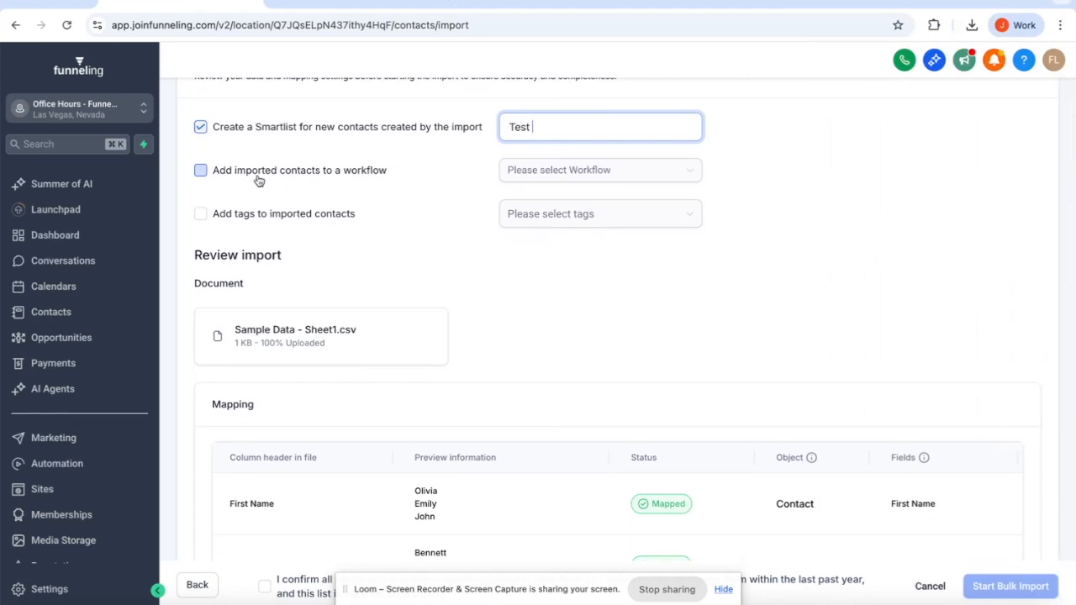
{"action": "left_click", "coordinate": [392, 176]}
{"action": "left_click", "coordinate": [228, 175]}
{"action": "left_click", "coordinate": [203, 175]}
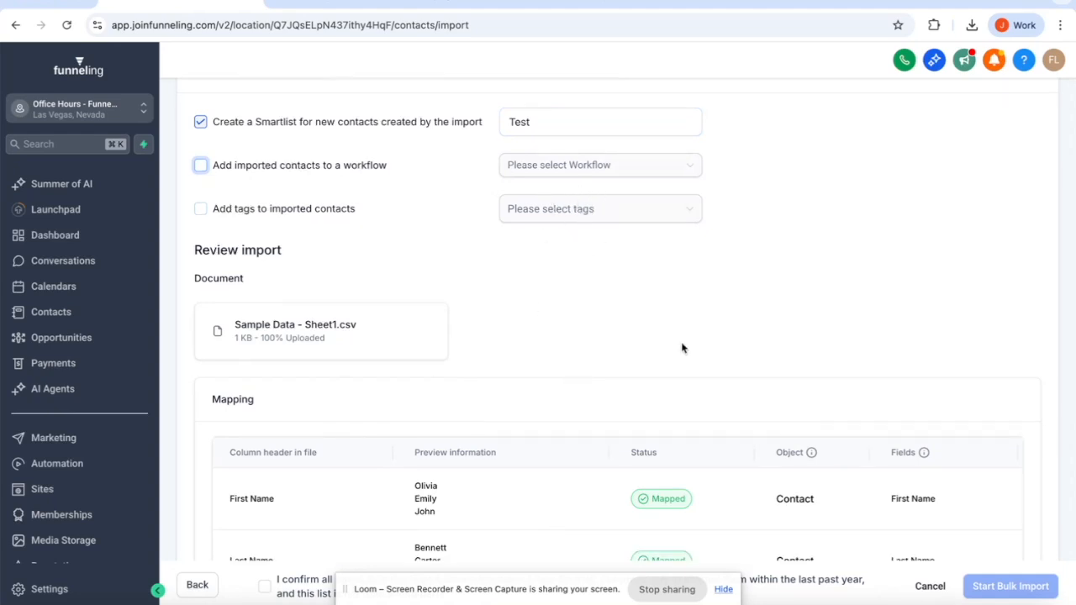
- Confirm that all contacts in the import have consented to be contacted and start the bulk import
{"action": "scroll", "coordinate": [697, 374], "scroll_direction": "down", "scroll_amount": 1}
{"action": "scroll", "coordinate": [697, 375], "scroll_direction": "down", "scroll_amount": 3}
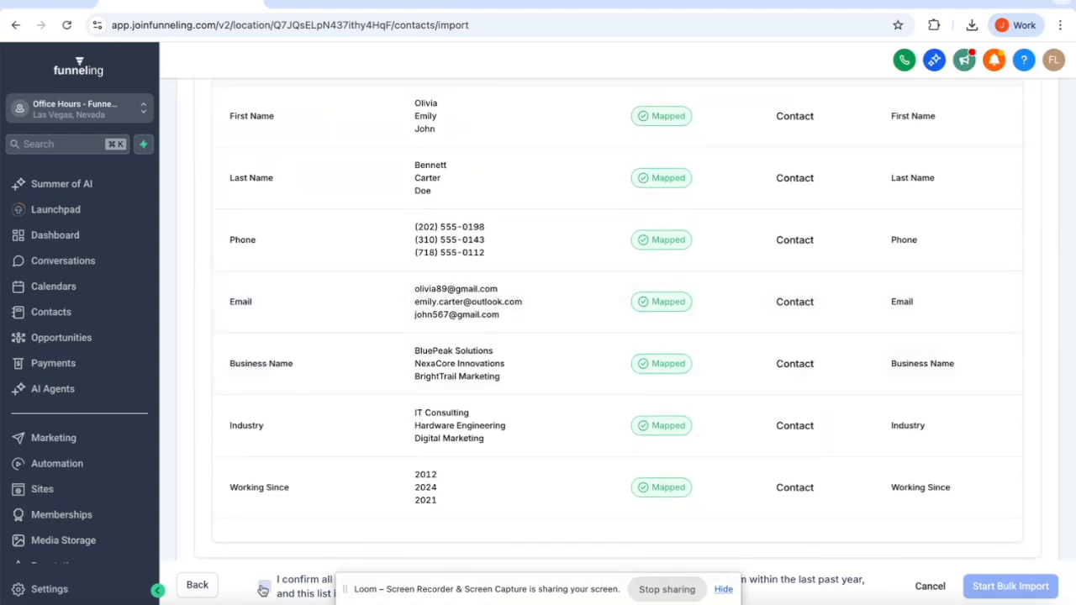
{"action": "left_click", "coordinate": [264, 588]}
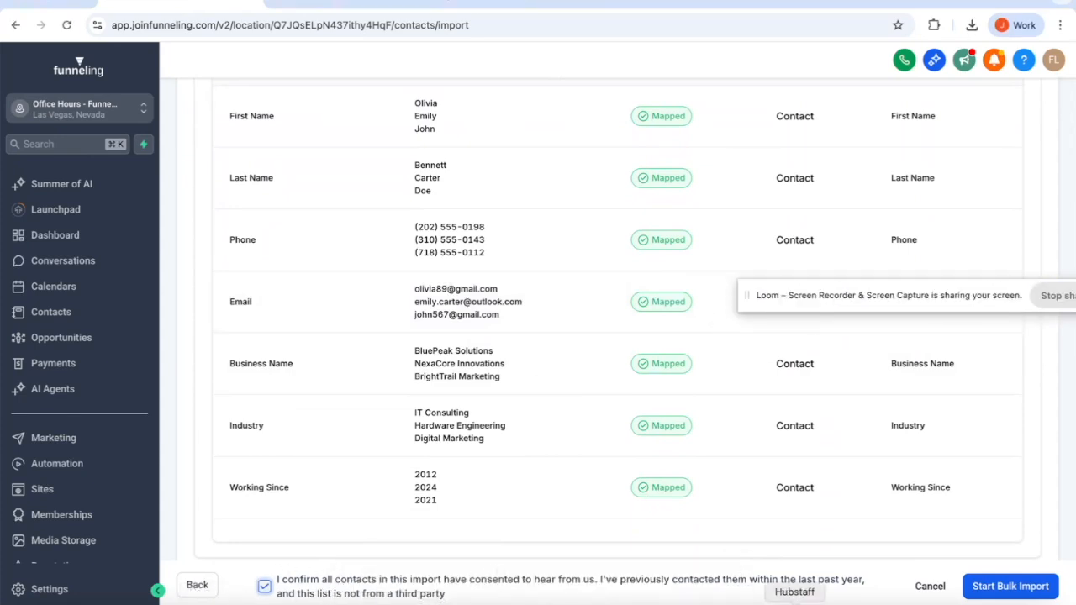
{"action": "left_click", "coordinate": [998, 588]}
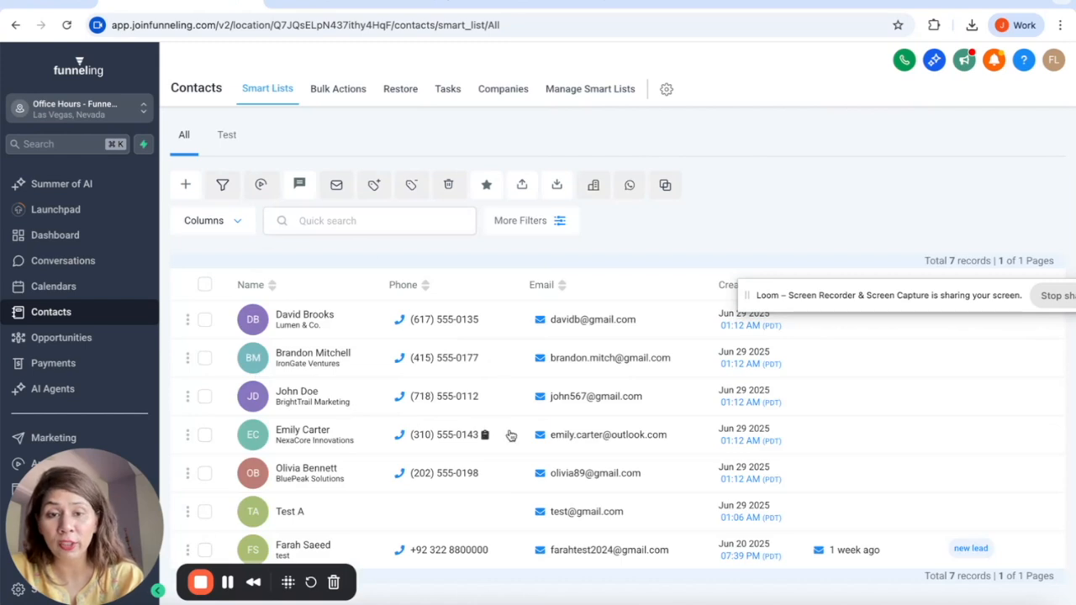
{"action": "left_click", "coordinate": [204, 285]}
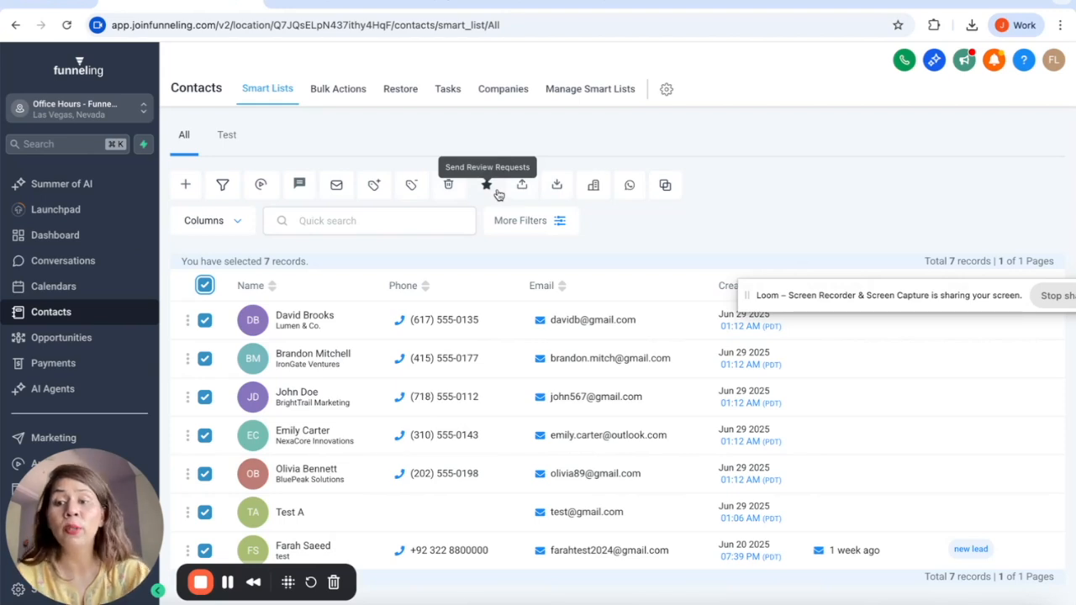
{"action": "left_click_drag", "start_coordinate": [82, 480], "coordinate": [989, 512]}
{"action": "scroll", "coordinate": [67, 471], "scroll_direction": "down", "scroll_amount": 2}
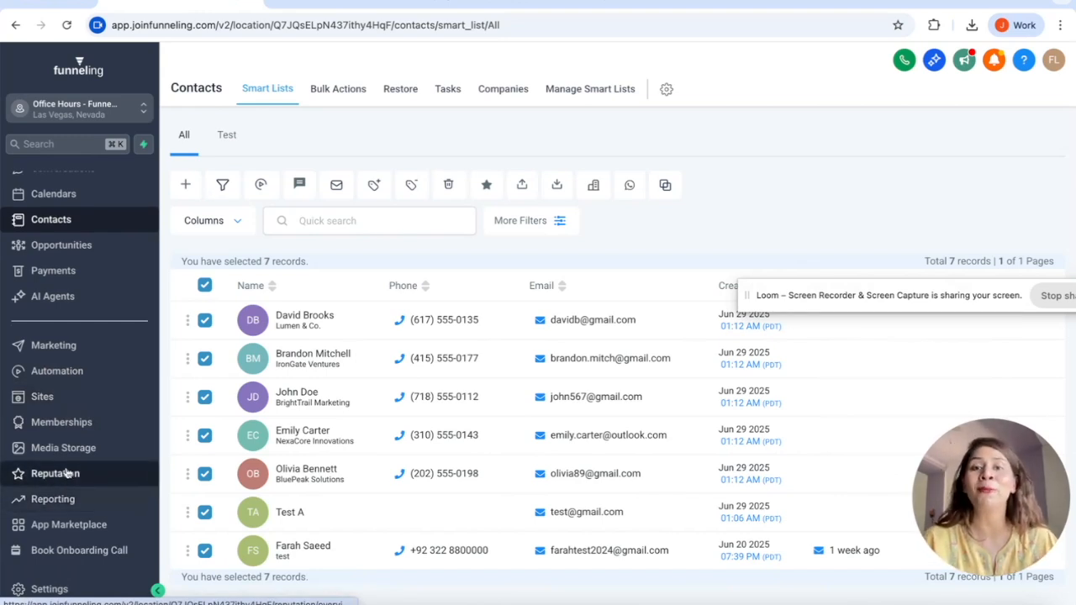
{"action": "left_click", "coordinate": [204, 285]}
- Compare the contacts in the Test smart list with those in the All list
{"action": "left_click", "coordinate": [226, 137]}
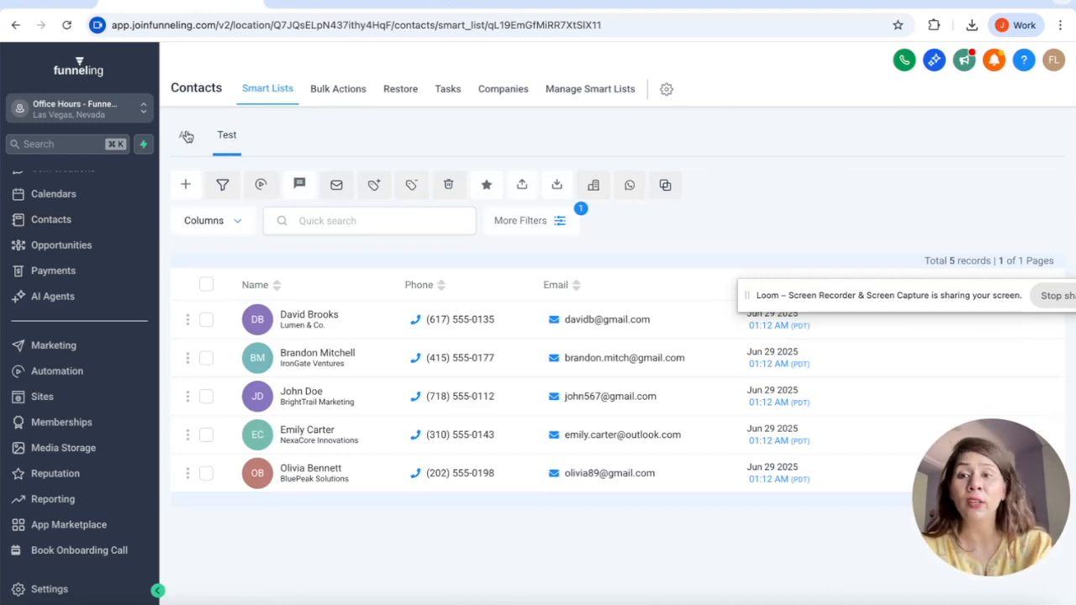
{"action": "left_click", "coordinate": [185, 136]}
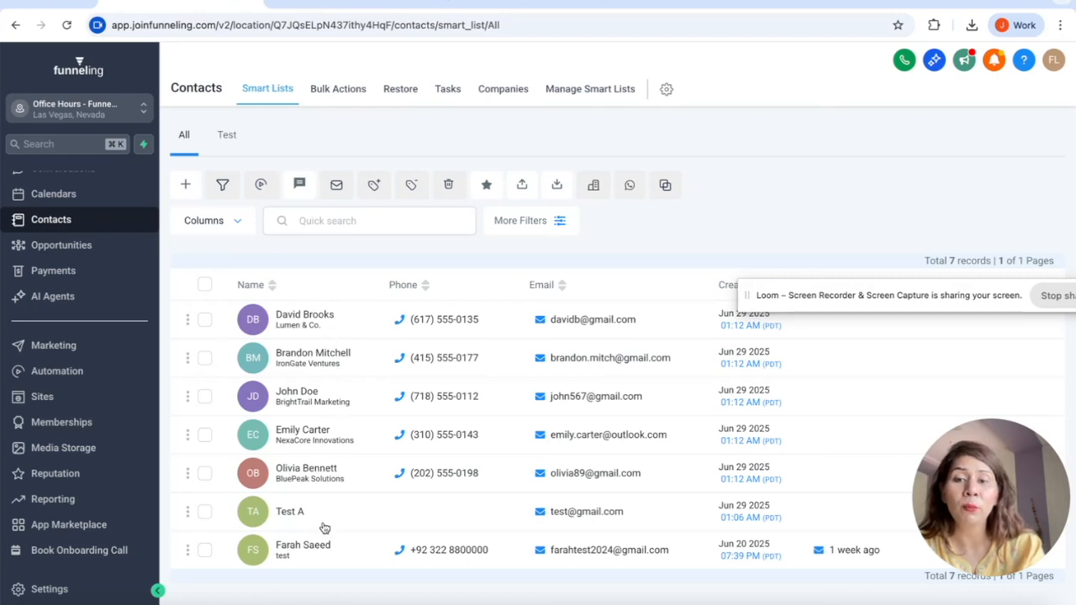
{"action": "left_click", "coordinate": [228, 136]}
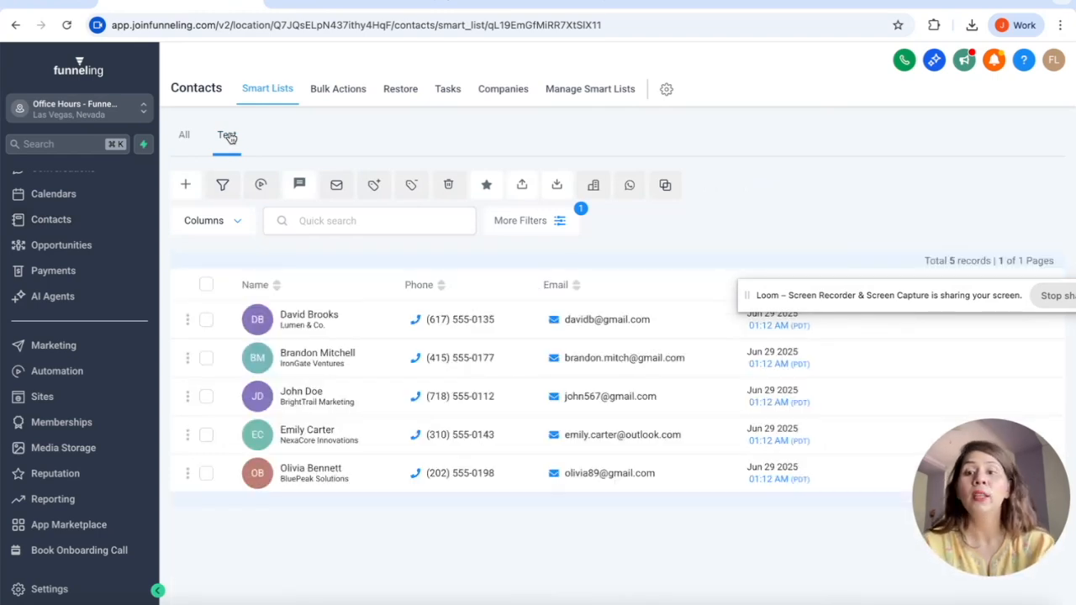
{"action": "left_click", "coordinate": [206, 286]}
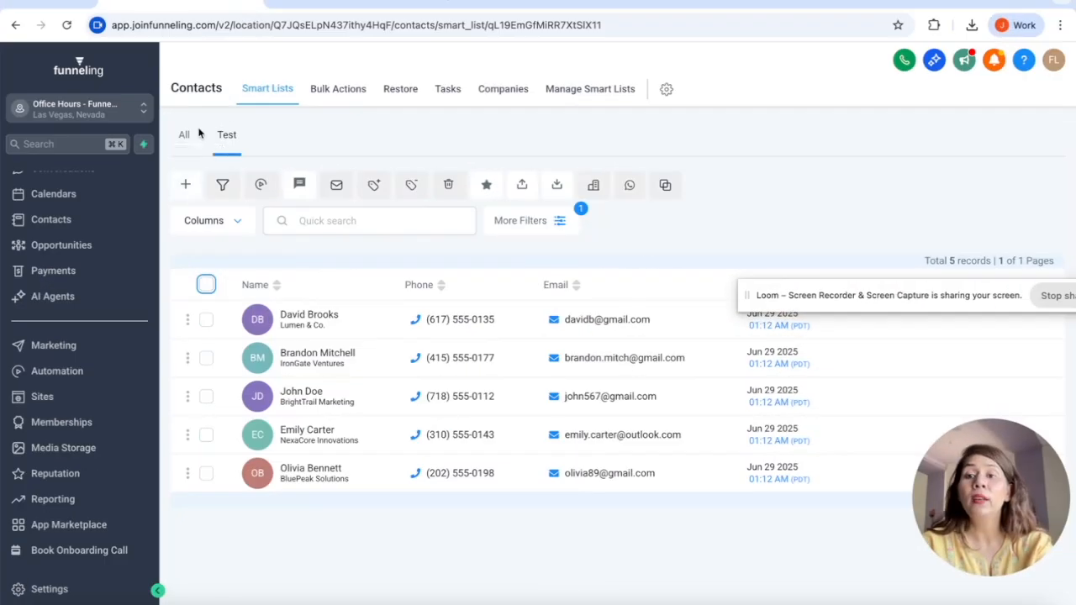
{"action": "left_click", "coordinate": [187, 141]}
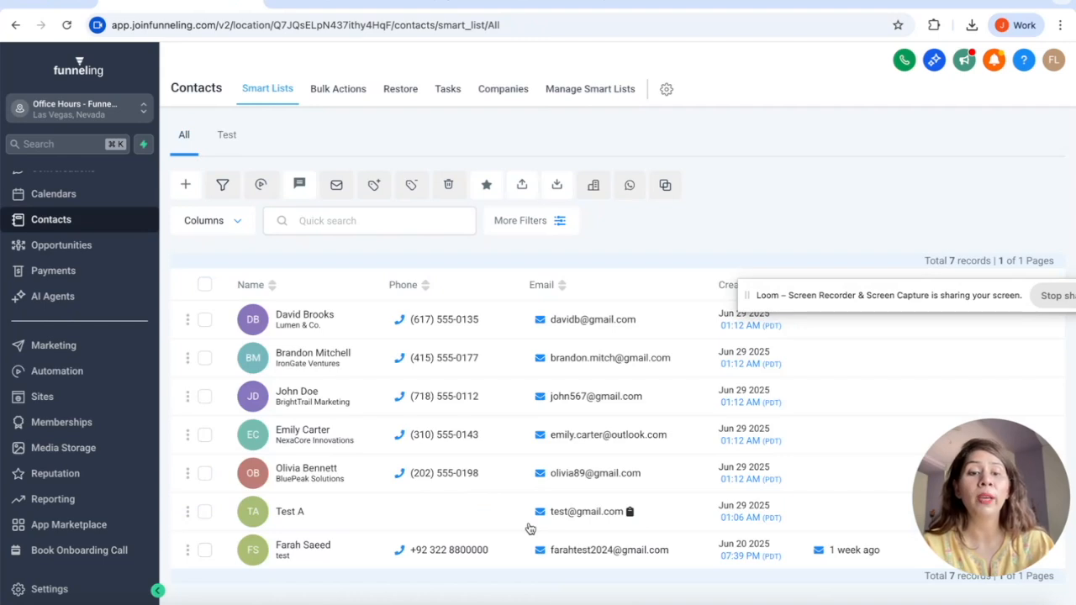
- Select the IronGate Ventures, BrightTrail Marketing and BluePeak Solutions contacts and start a bulk tag addition with the action name "Test"
{"action": "left_click_drag", "start_coordinate": [950, 533], "coordinate": [811, 213]}
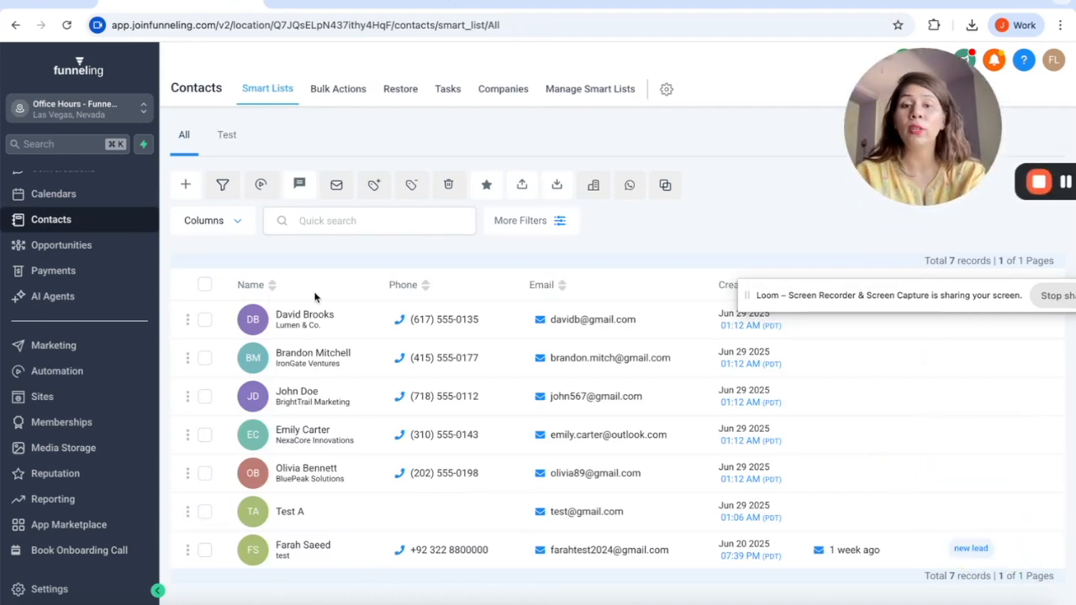
{"action": "left_click", "coordinate": [205, 358]}
{"action": "left_click", "coordinate": [204, 396]}
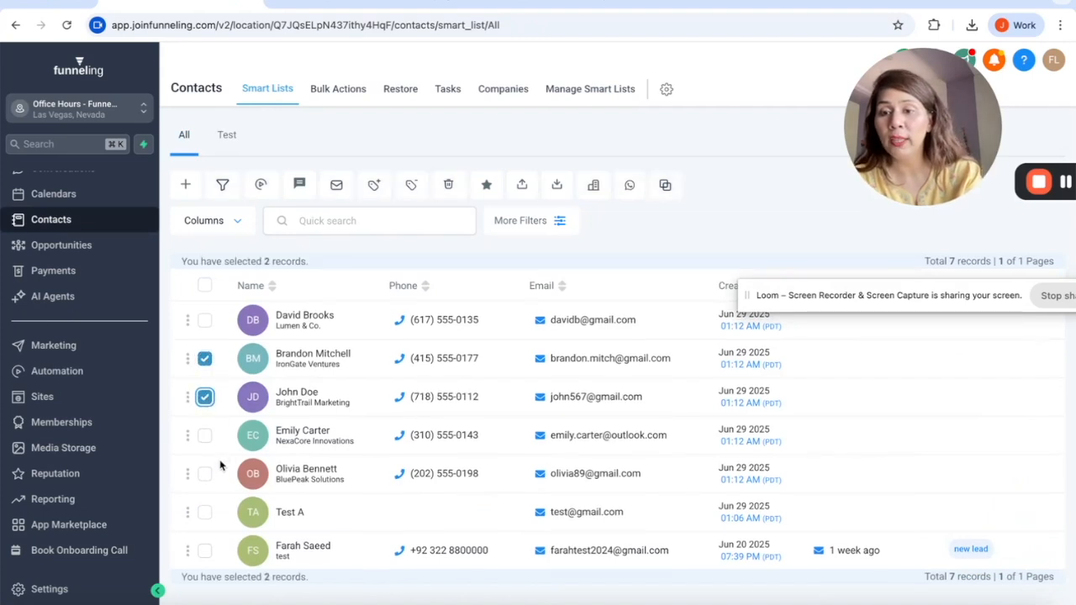
{"action": "left_click", "coordinate": [204, 474]}
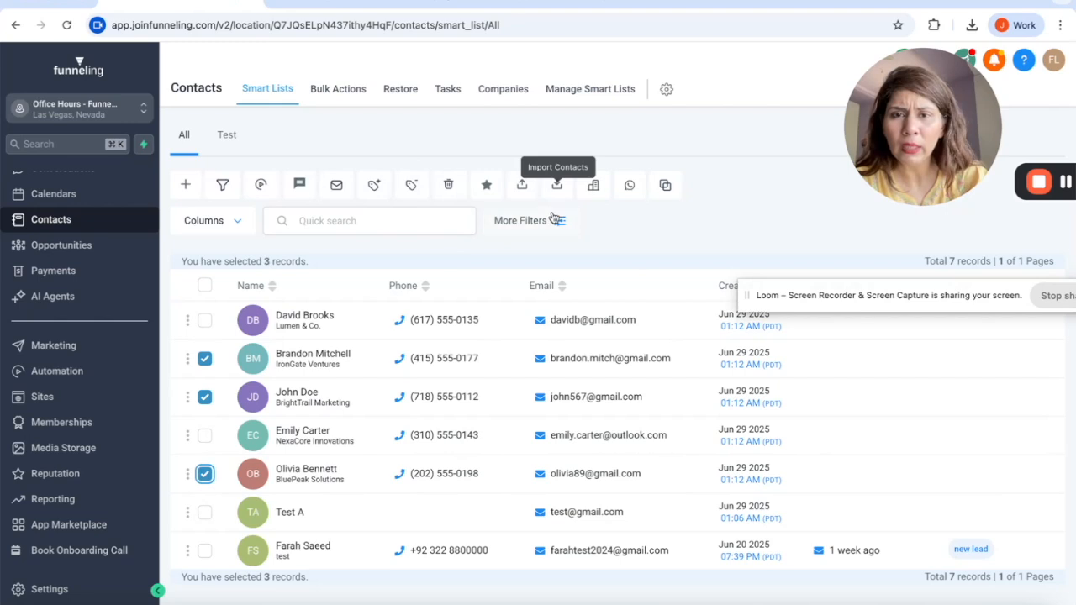
{"action": "left_click", "coordinate": [372, 186]}
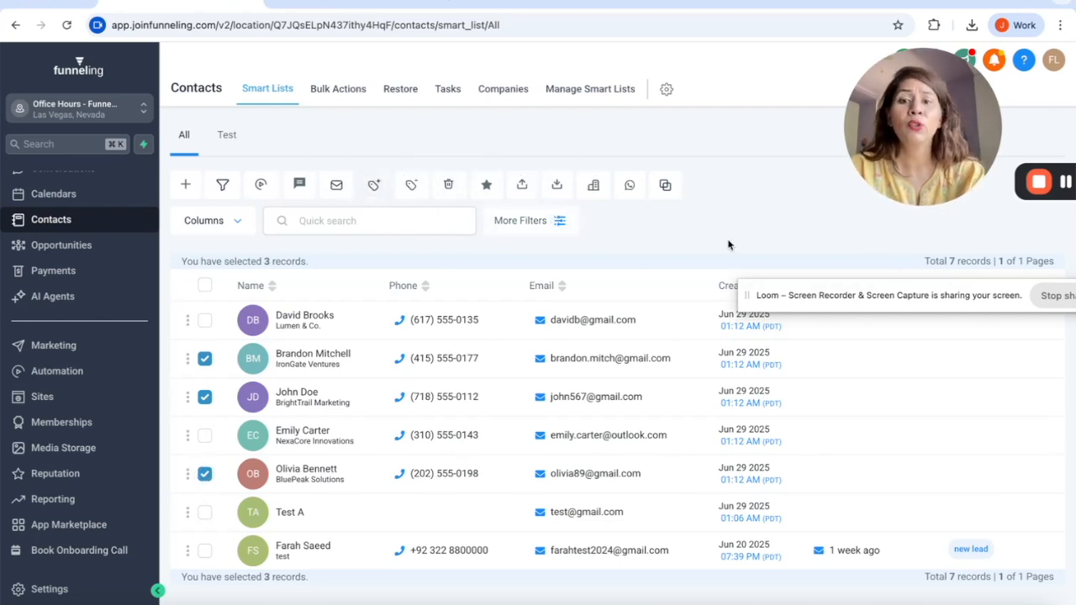
{"action": "left_click", "coordinate": [371, 189]}
{"action": "left_click", "coordinate": [491, 323]}
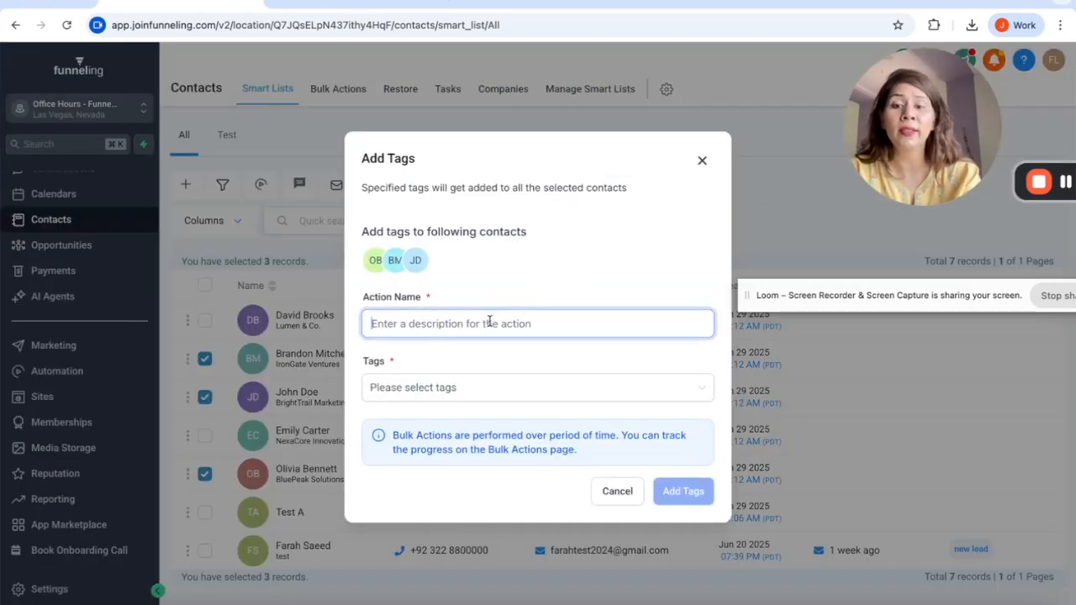
{"action": "type", "text": "Test"}
{"action": "left_click", "coordinate": [424, 301]}
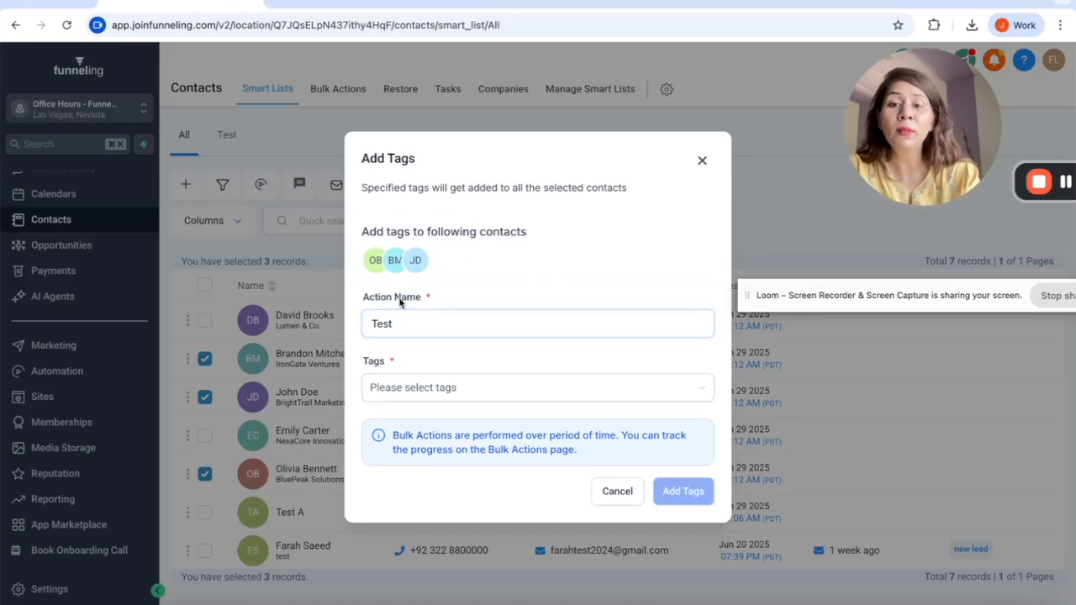
{"action": "left_click_drag", "start_coordinate": [361, 299], "coordinate": [439, 301]}
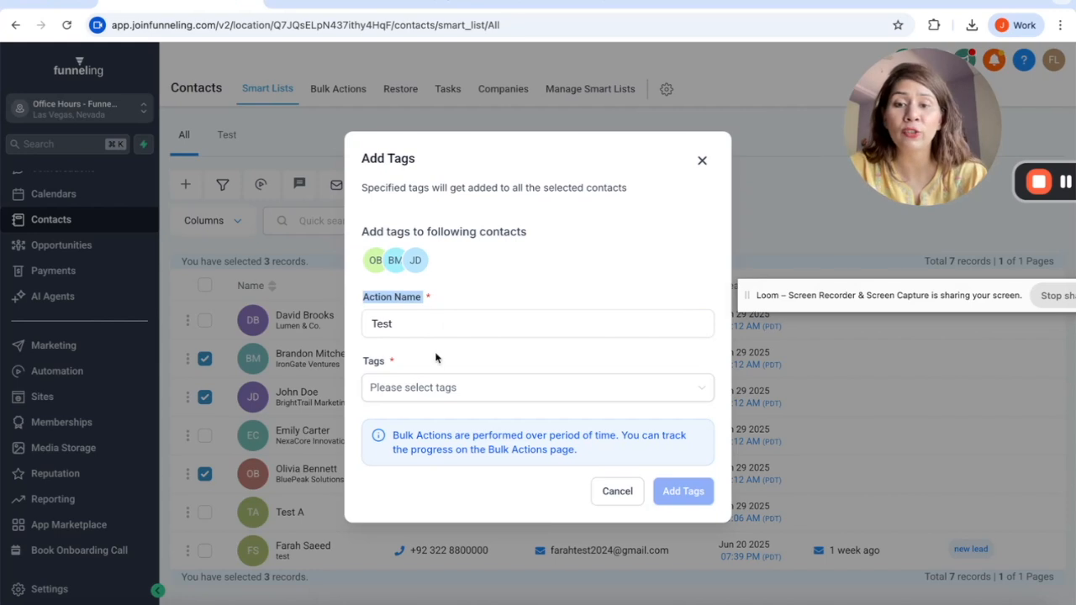
- Try to create a new tag named "purchased" for the selected contacts
{"action": "left_click", "coordinate": [420, 390]}
{"action": "left_click", "coordinate": [424, 430]}
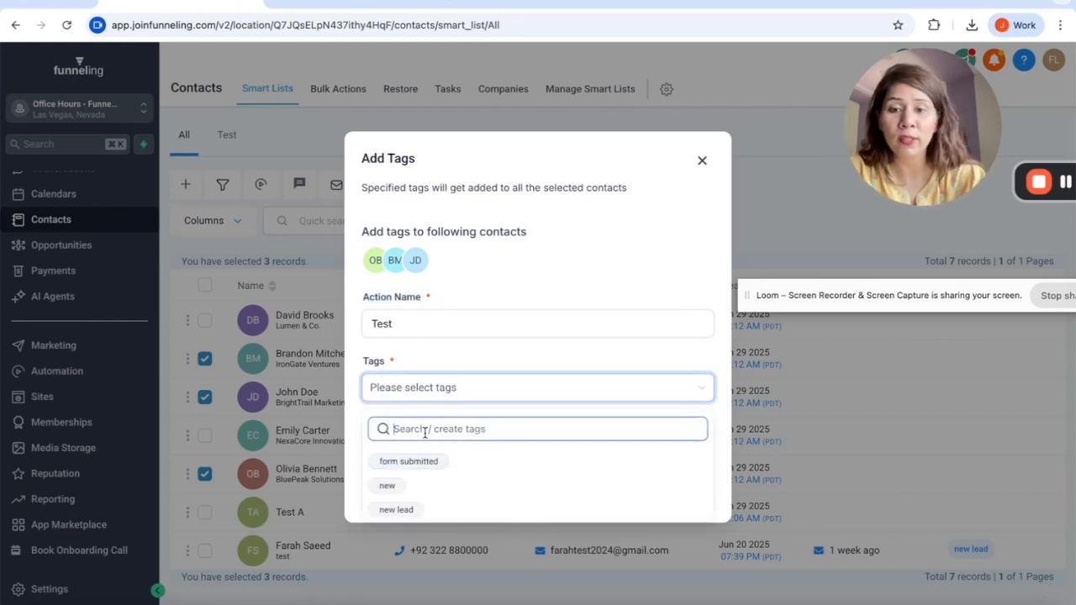
{"action": "type", "text": "purchased"}
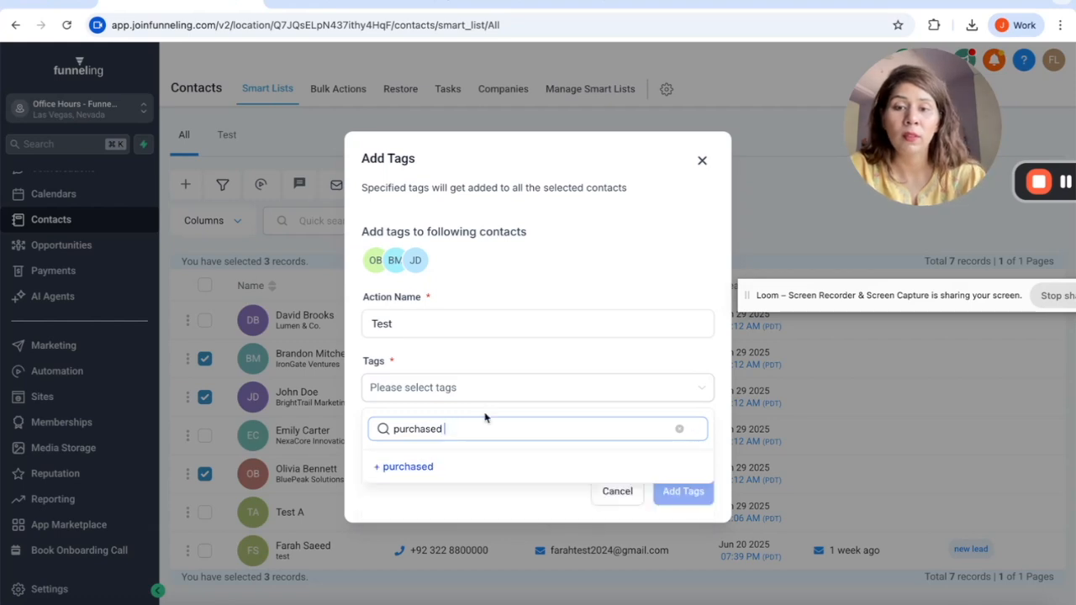
{"action": "left_click", "coordinate": [504, 475]}
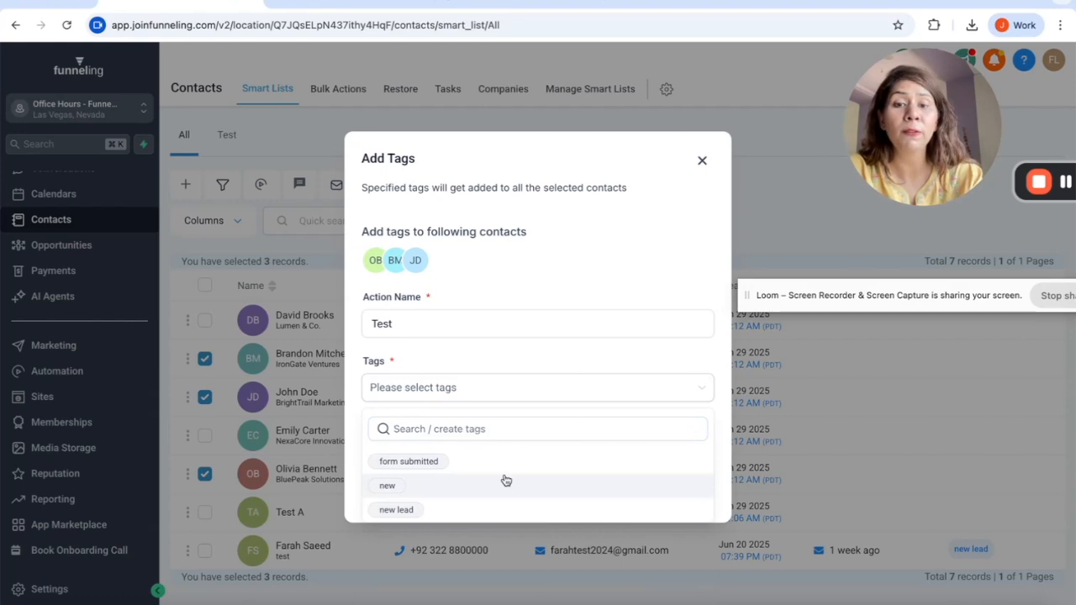
{"action": "left_click", "coordinate": [620, 185]}
{"action": "left_click", "coordinate": [501, 393]}
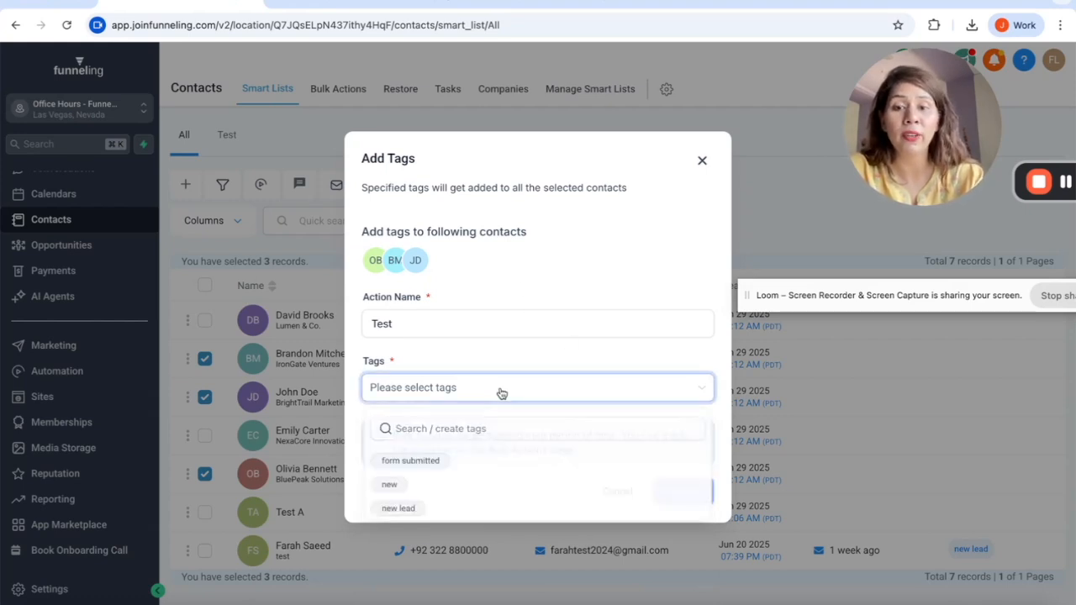
{"action": "left_click", "coordinate": [434, 462]}
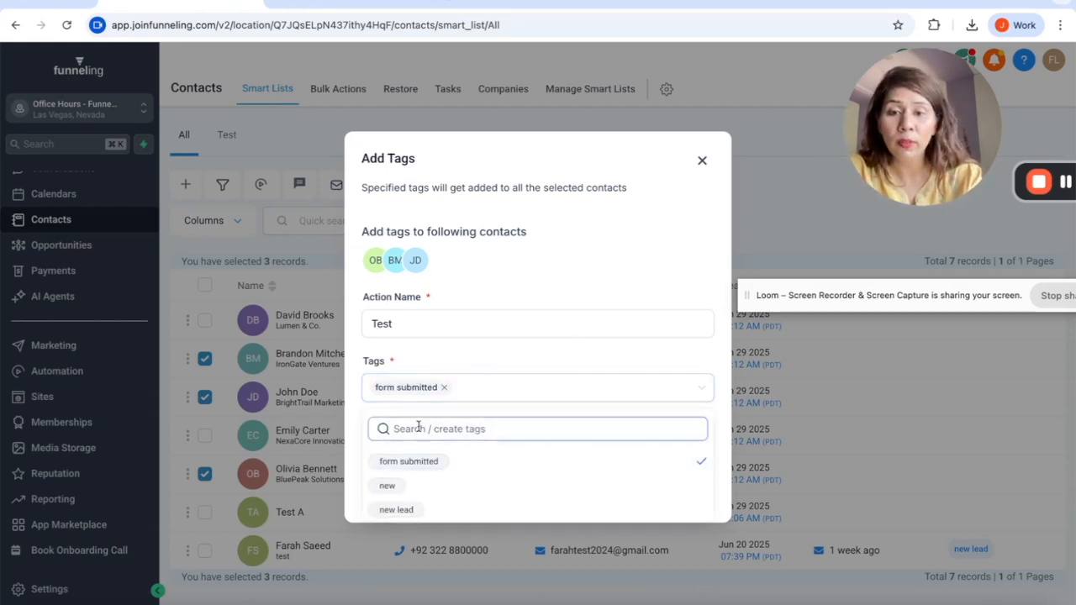
{"action": "left_click", "coordinate": [444, 387]}
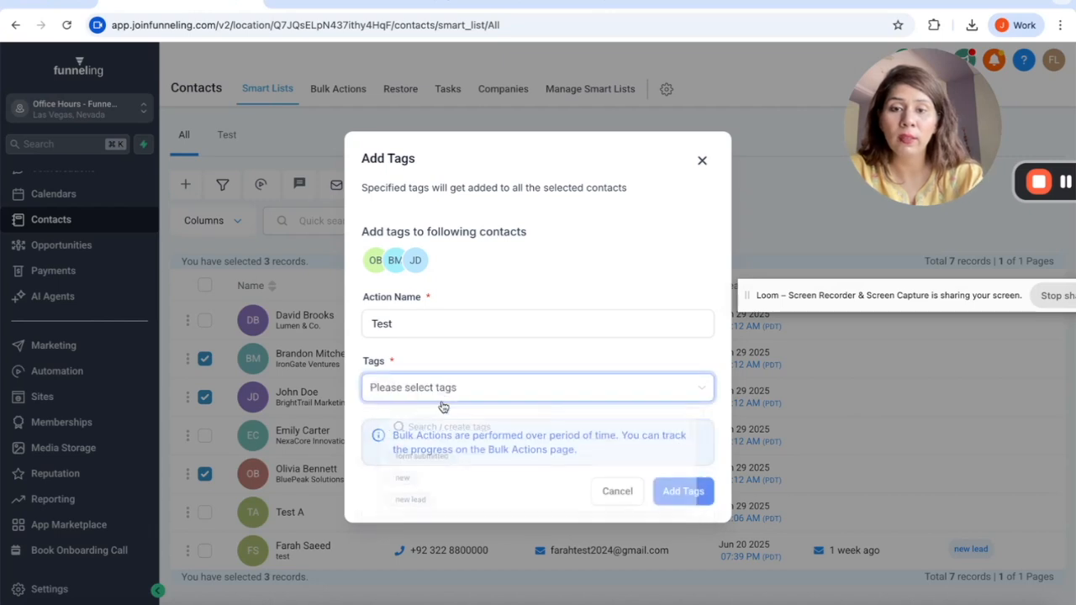
- Add the tag "purchased" to the three selected contacts and refresh the contact list
{"action": "left_click", "coordinate": [427, 392]}
{"action": "left_click", "coordinate": [420, 430]}
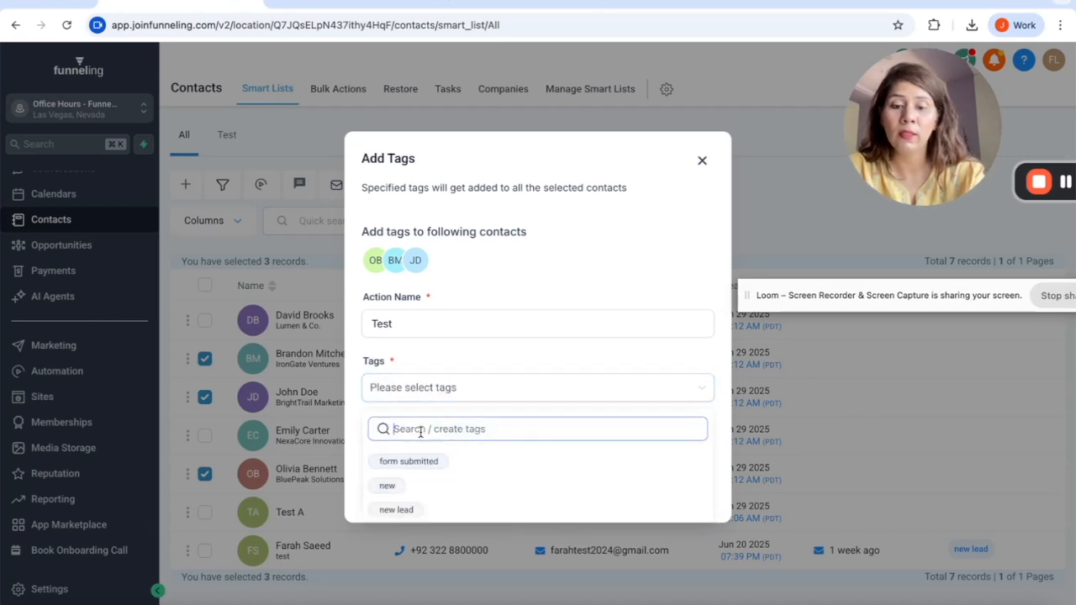
{"action": "type", "text": "purchased"}
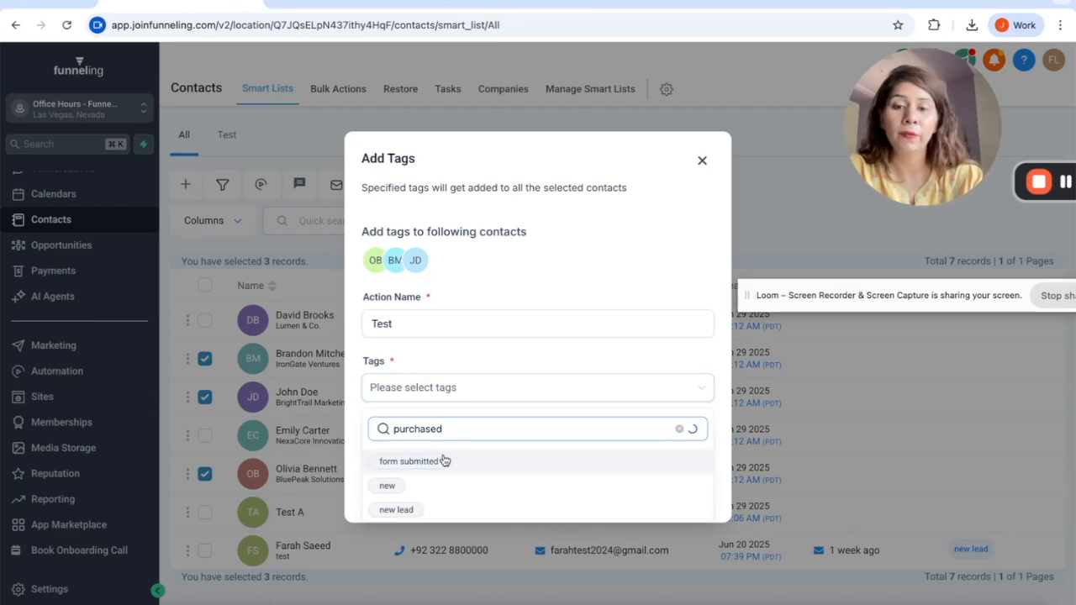
{"action": "left_click", "coordinate": [399, 468]}
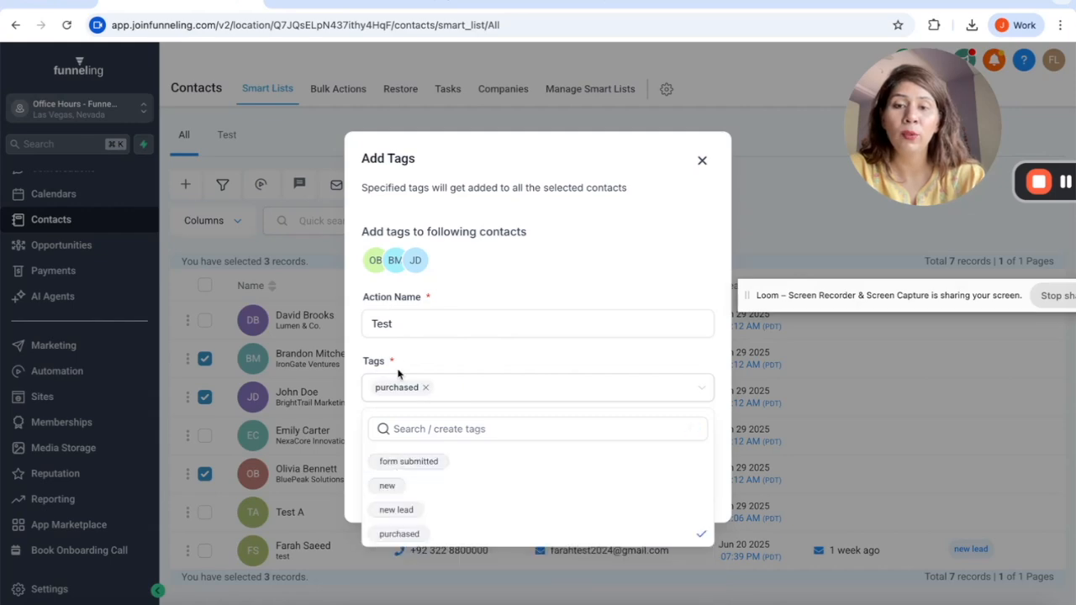
{"action": "left_click", "coordinate": [530, 324]}
{"action": "left_click", "coordinate": [681, 496]}
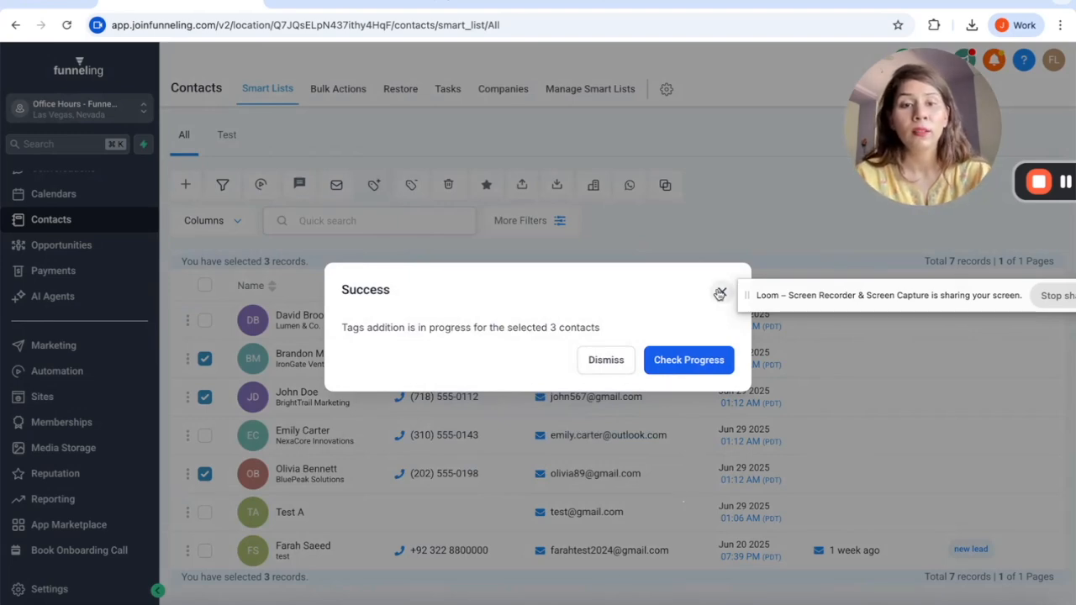
{"action": "left_click", "coordinate": [721, 291]}
{"action": "left_click", "coordinate": [67, 25]}
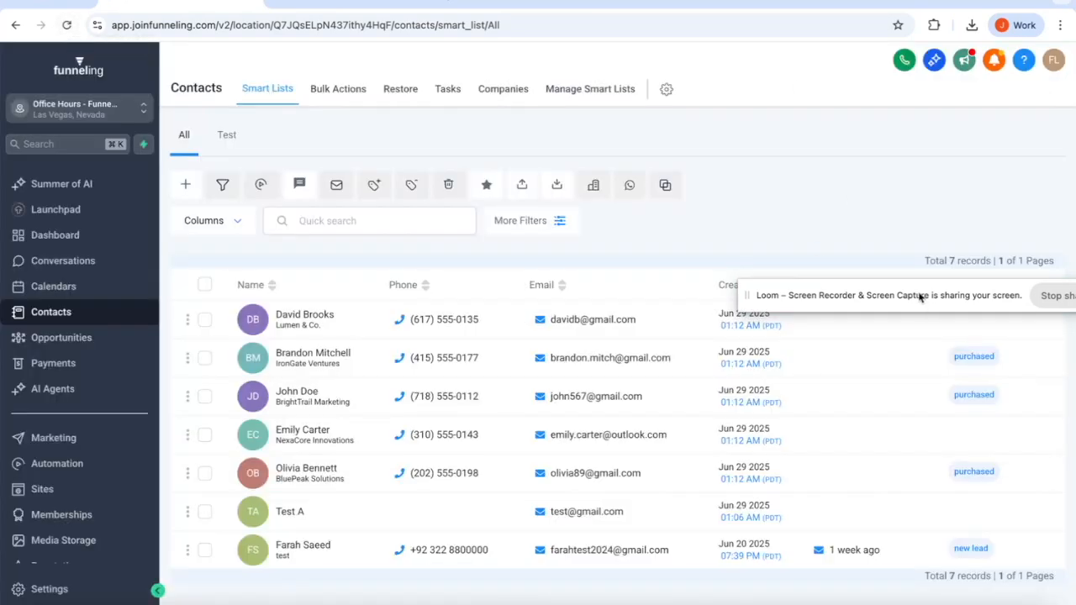
- Filter the full contact list to contacts whose Tag is "purchased"
{"action": "left_click", "coordinate": [528, 224]}
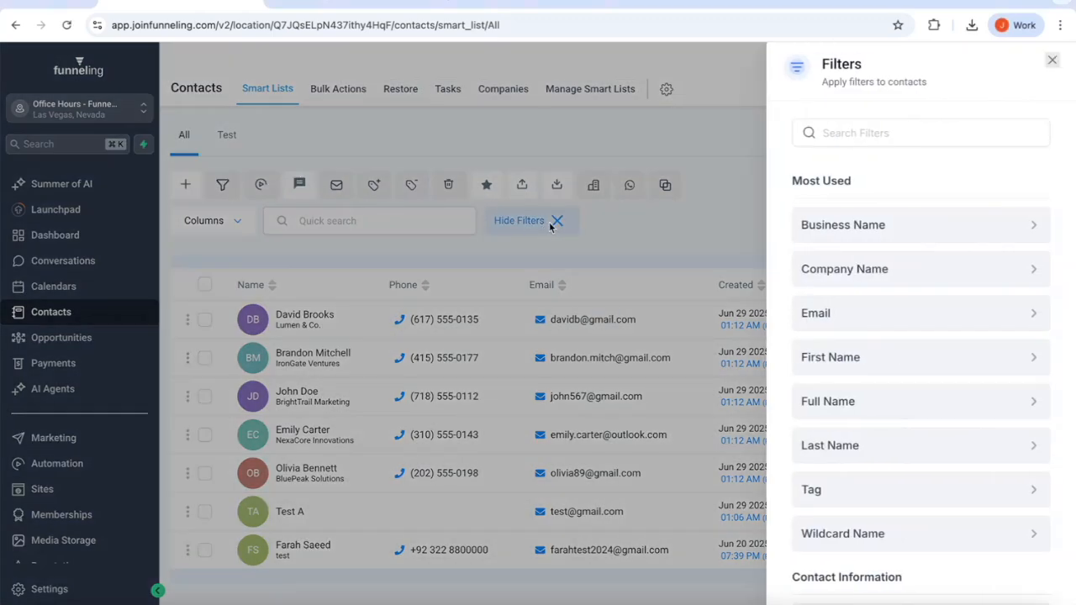
{"action": "scroll", "coordinate": [896, 305], "scroll_direction": "down", "scroll_amount": 10}
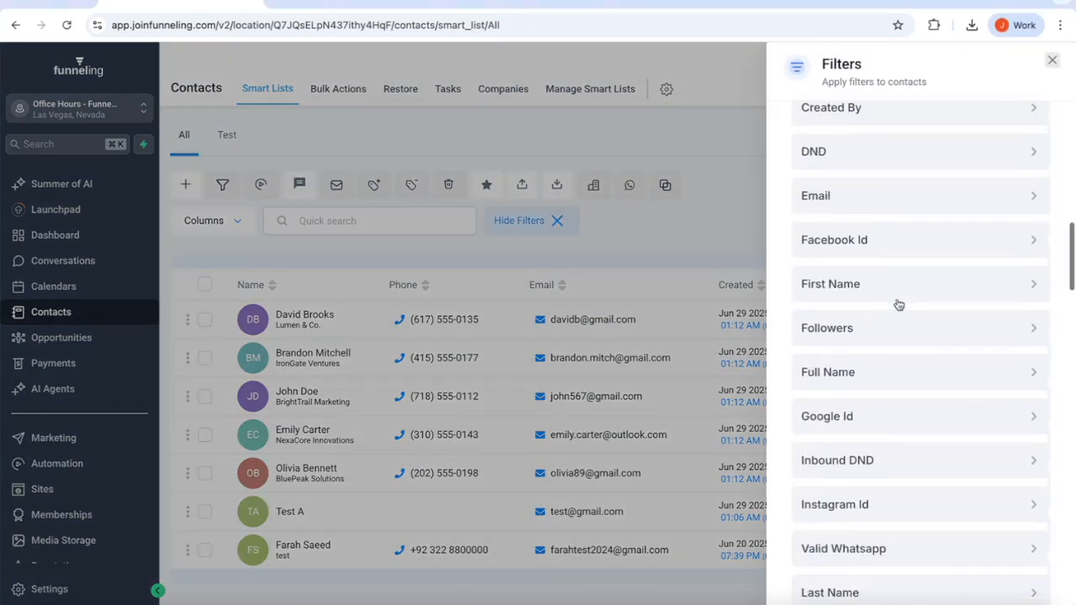
{"action": "scroll", "coordinate": [899, 304], "scroll_direction": "up", "scroll_amount": 7}
{"action": "scroll", "coordinate": [898, 304], "scroll_direction": "up", "scroll_amount": 3}
{"action": "left_click", "coordinate": [854, 132]}
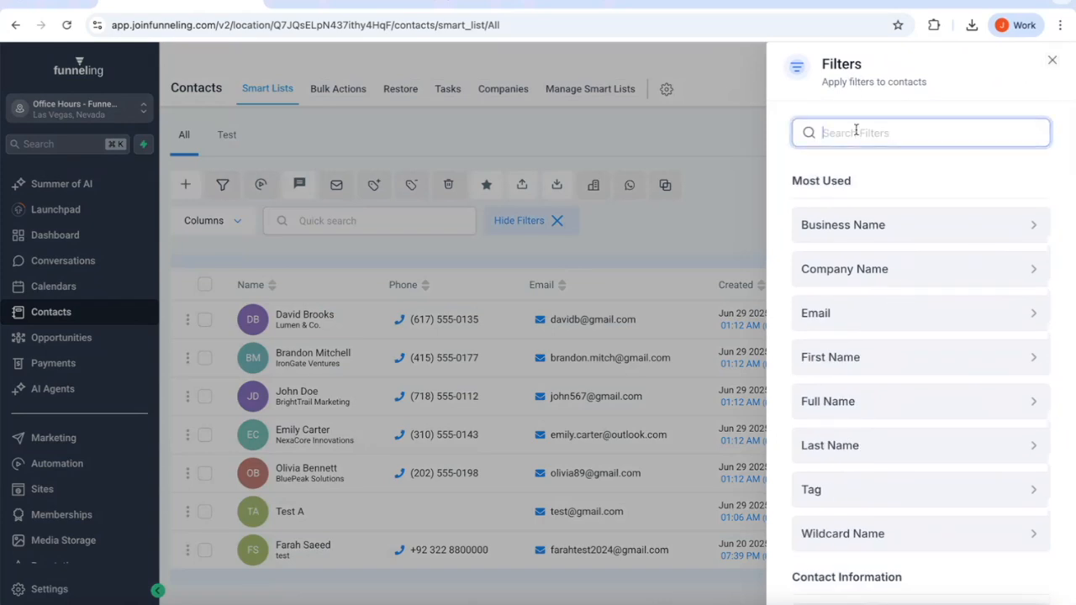
{"action": "type", "text": "tag"}
{"action": "left_click", "coordinate": [831, 233]}
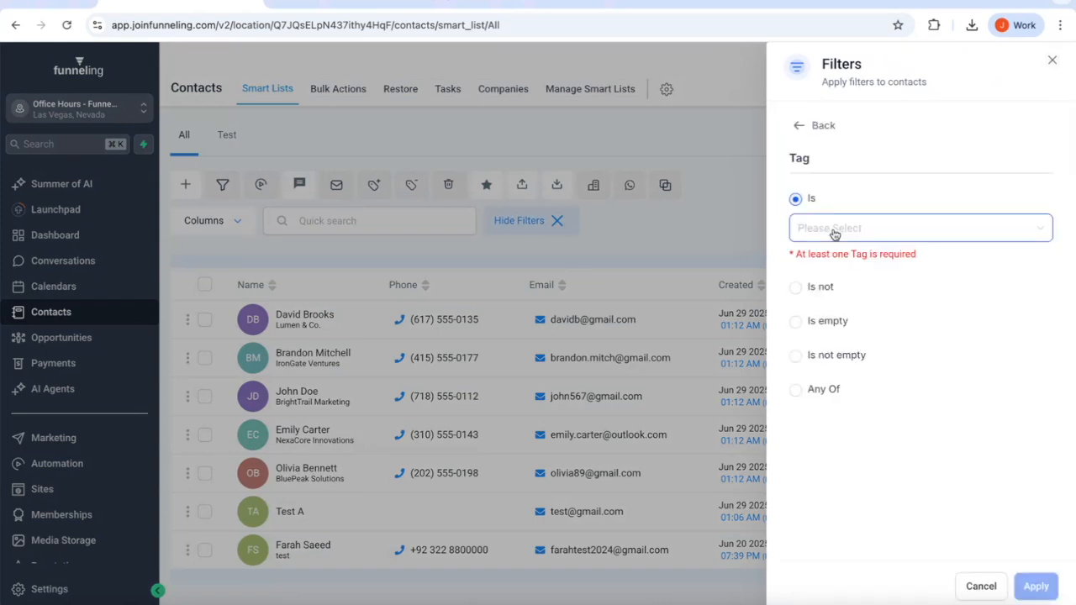
{"action": "left_click", "coordinate": [819, 228]}
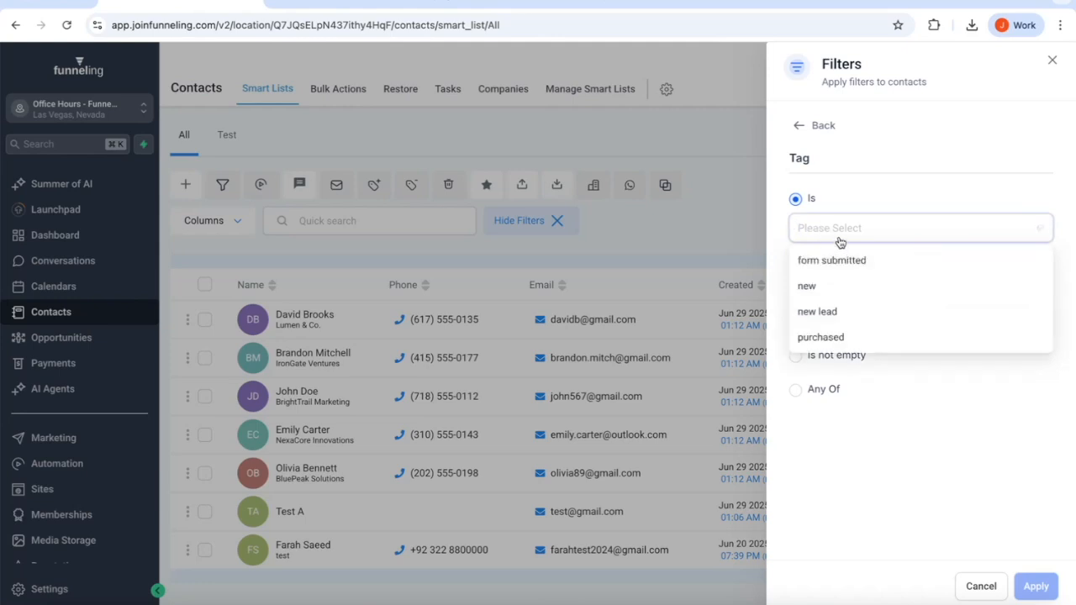
{"action": "left_click", "coordinate": [822, 338]}
{"action": "left_click", "coordinate": [896, 473]}
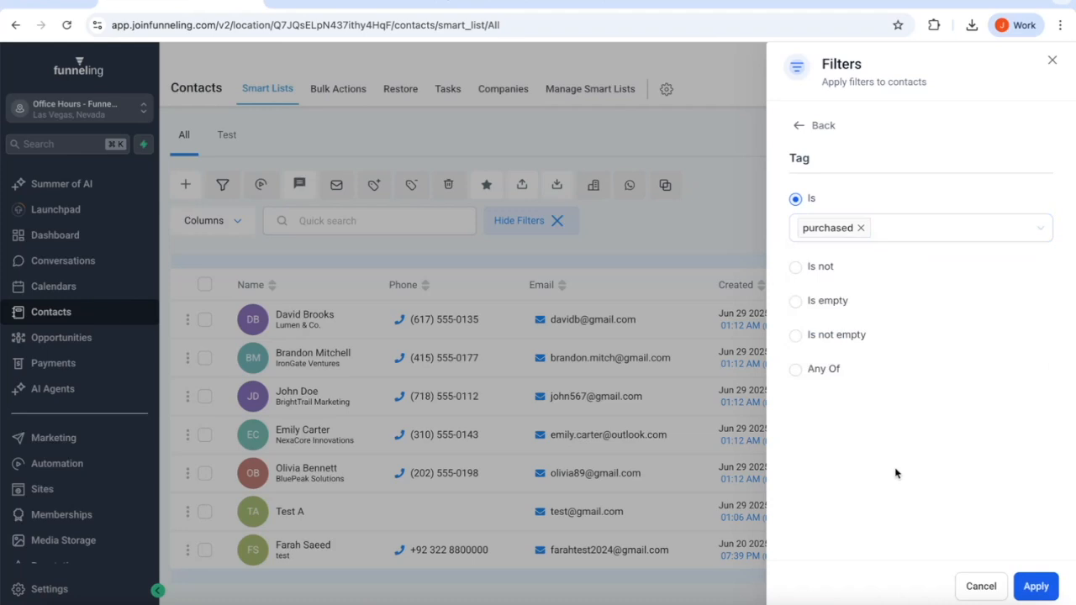
{"action": "left_click", "coordinate": [1036, 587]}
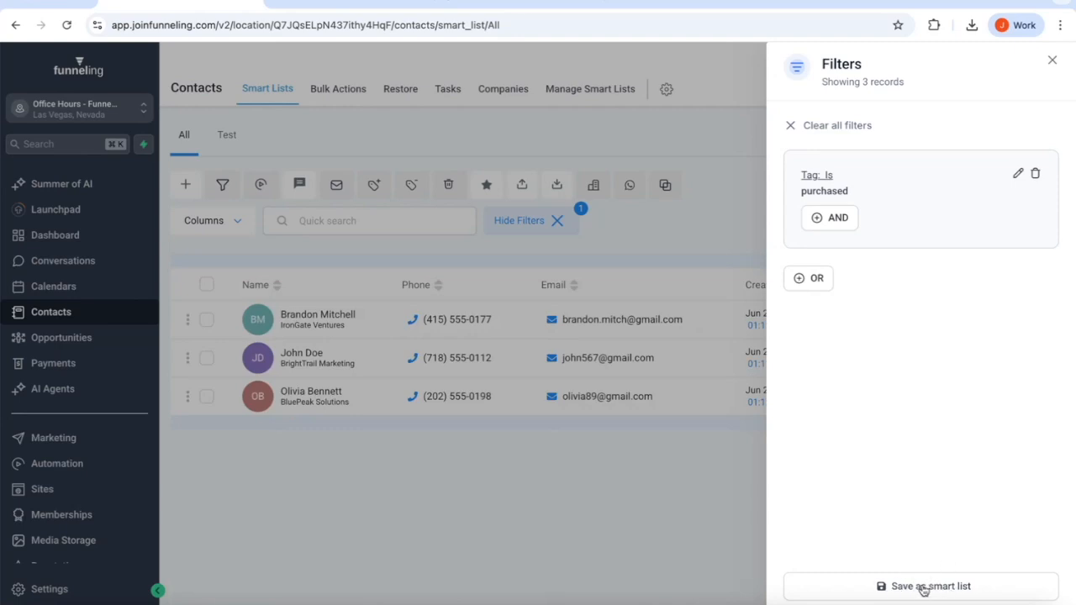
- Save the filtered contacts as a smart list named "Purchased"
{"action": "left_click", "coordinate": [923, 587]}
{"action": "left_click", "coordinate": [580, 169]}
{"action": "type", "text": "Purchased"}
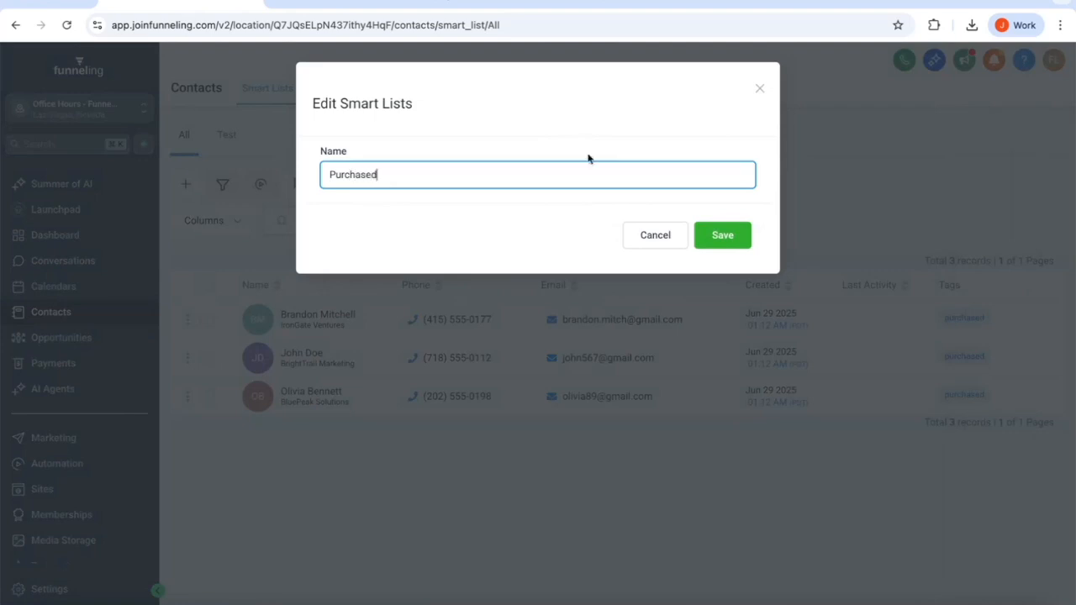
{"action": "left_click", "coordinate": [721, 234]}
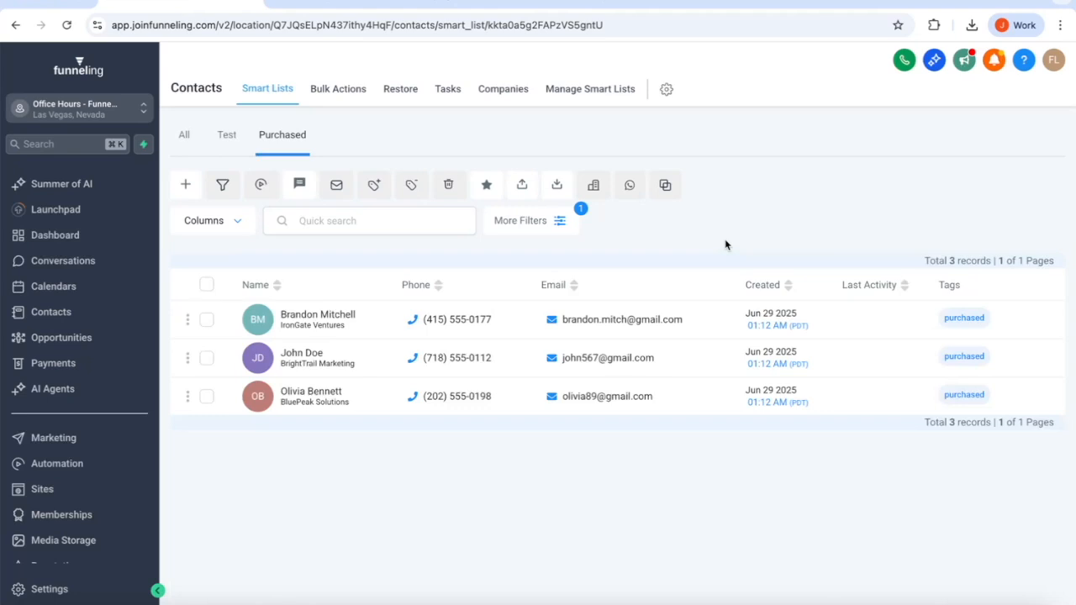
- Review the rename and sharing options of the Purchased smart list in the smart list management, leaving them without saving
{"action": "left_click", "coordinate": [594, 99]}
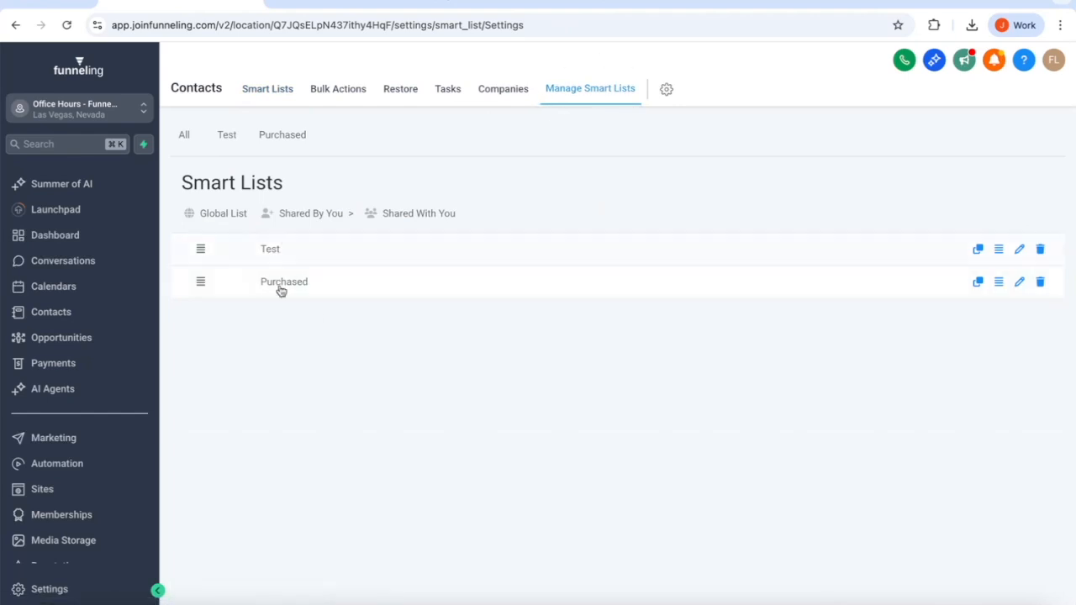
{"action": "left_click", "coordinate": [1020, 284]}
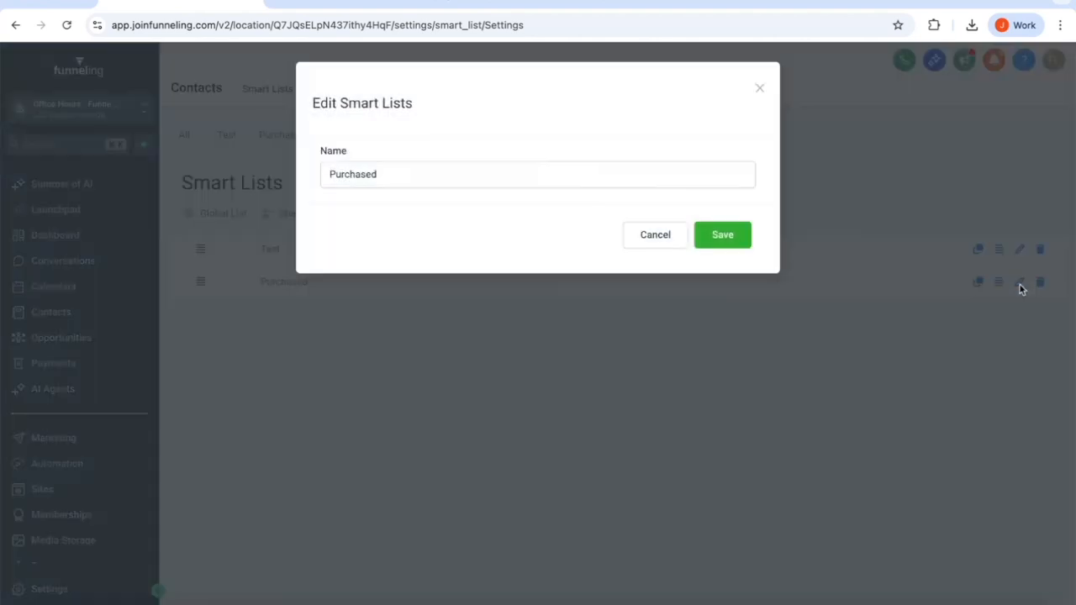
{"action": "left_click", "coordinate": [760, 88]}
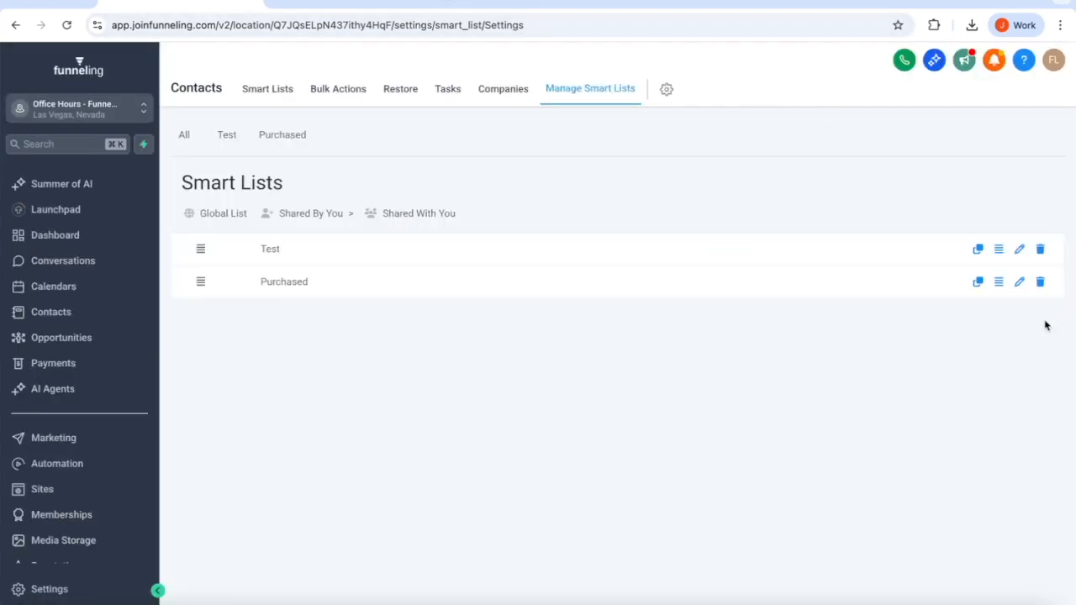
{"action": "left_click", "coordinate": [1000, 286]}
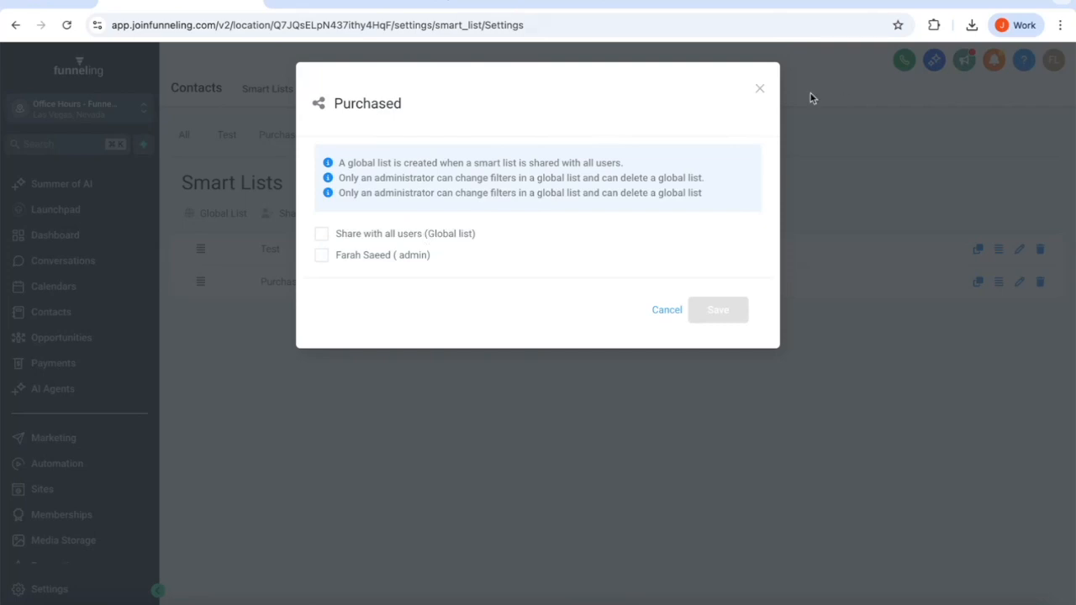
{"action": "left_click", "coordinate": [761, 89]}
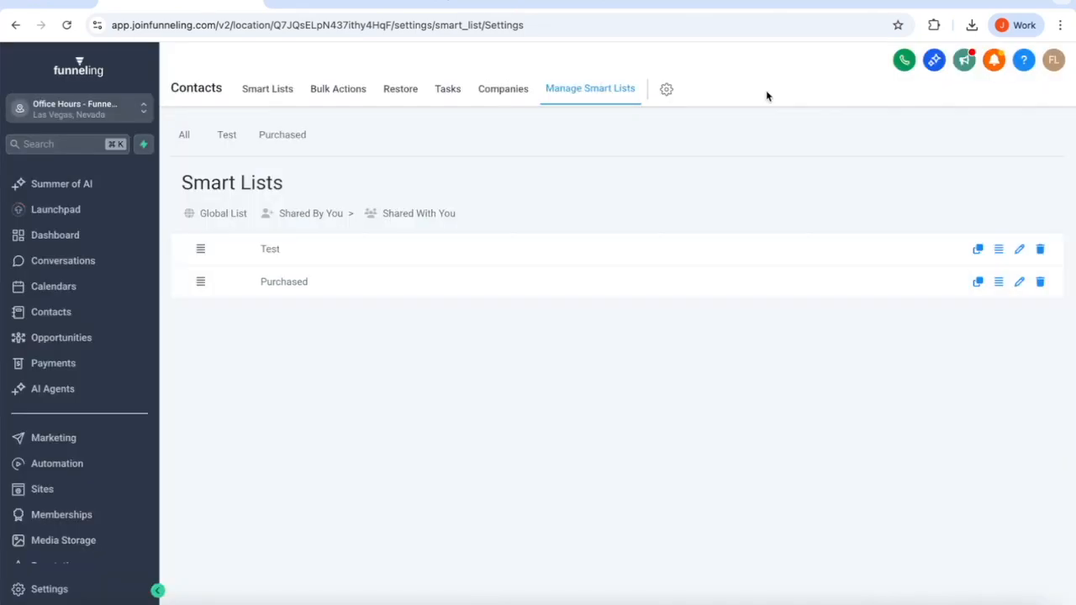
- Review the success and error statistics of the bulk action that added the "purchased" tag
{"action": "left_click", "coordinate": [328, 91]}
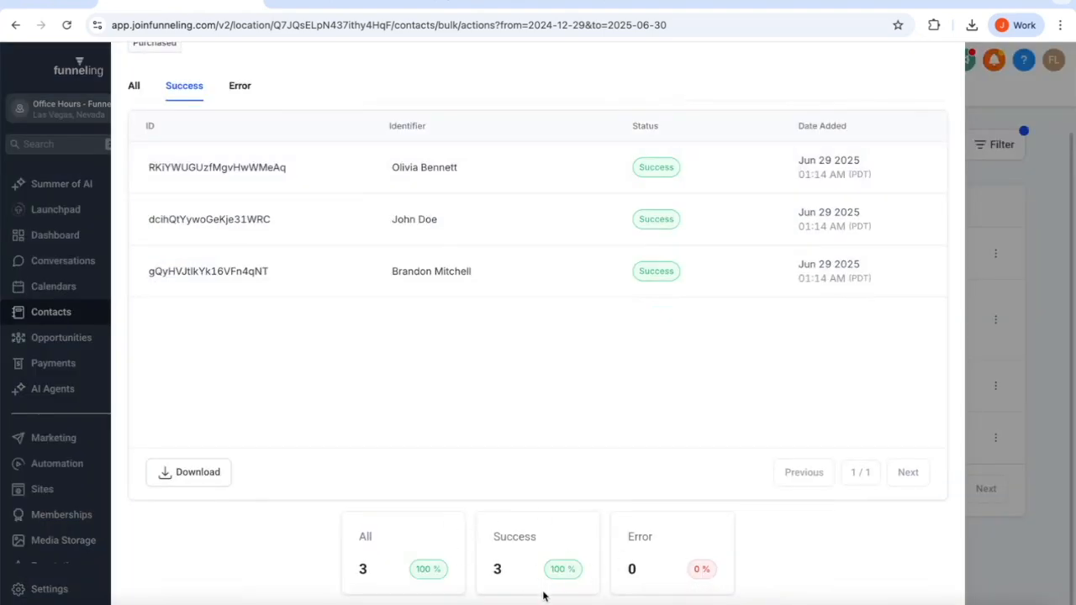
{"action": "double_click", "coordinate": [636, 541]}
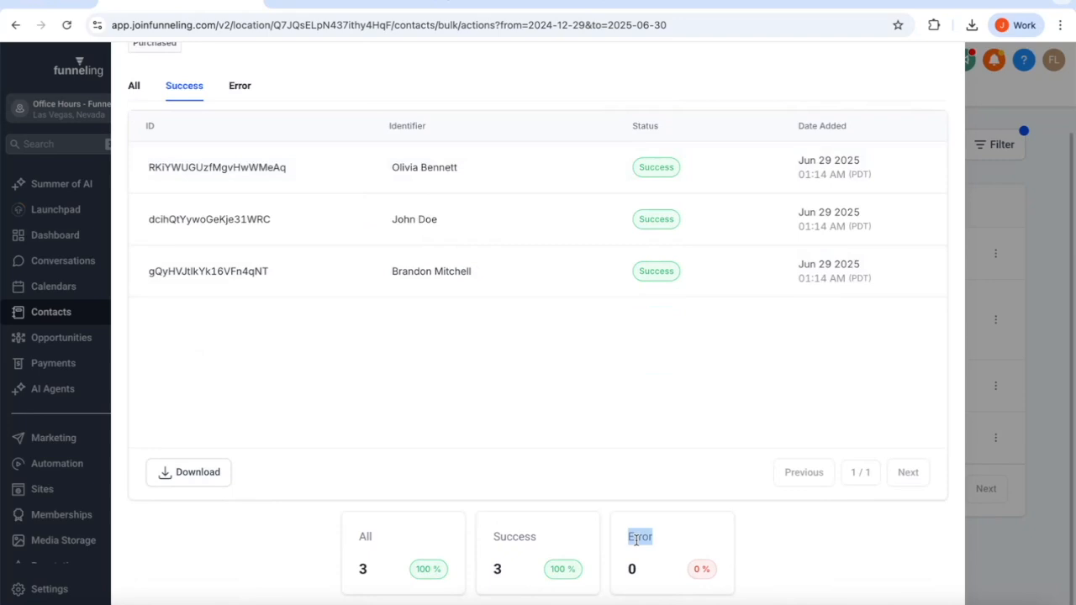